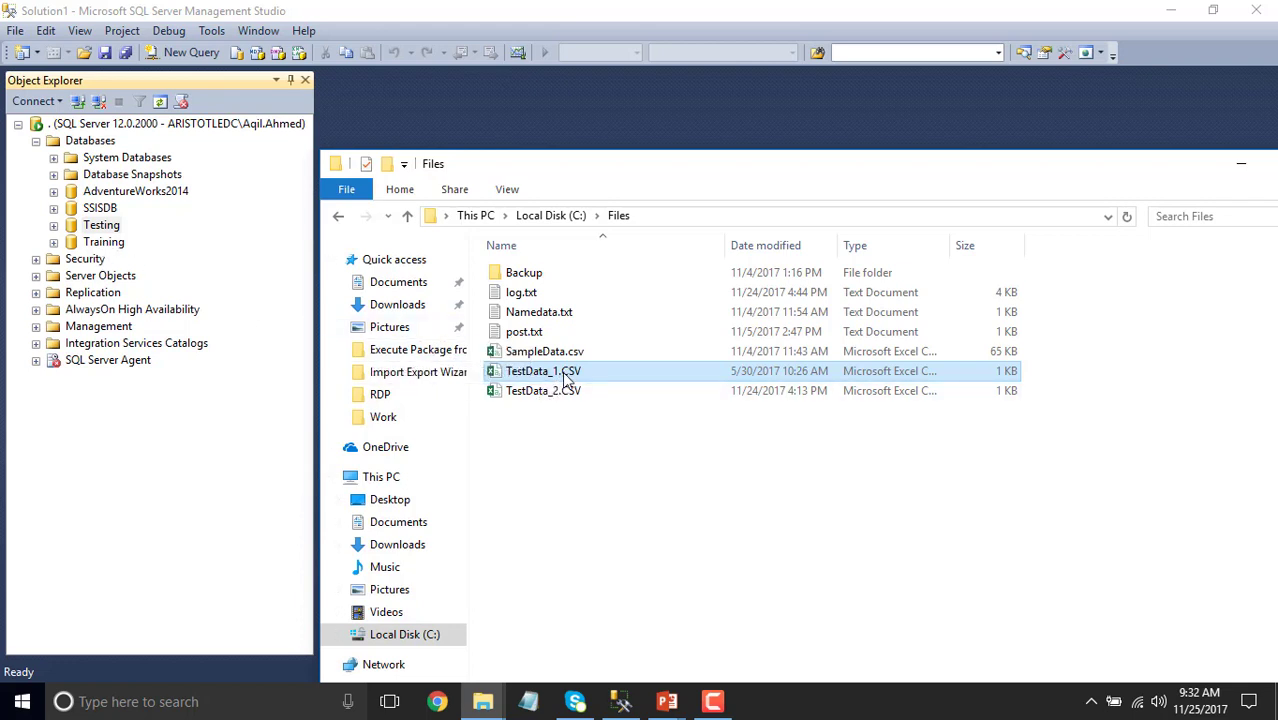
# Start the Import Data wizard for the Testing database and proceed past its welcome page
pyautogui.click(101, 225)
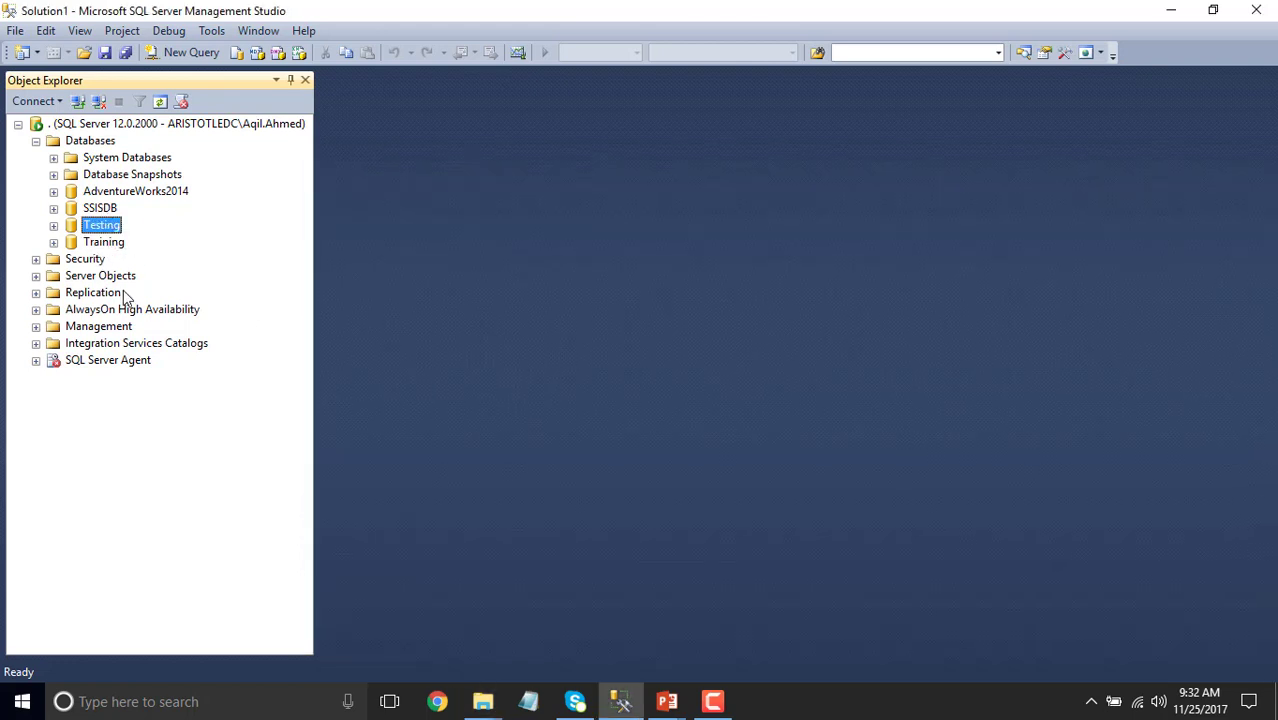
pyautogui.click(106, 276)
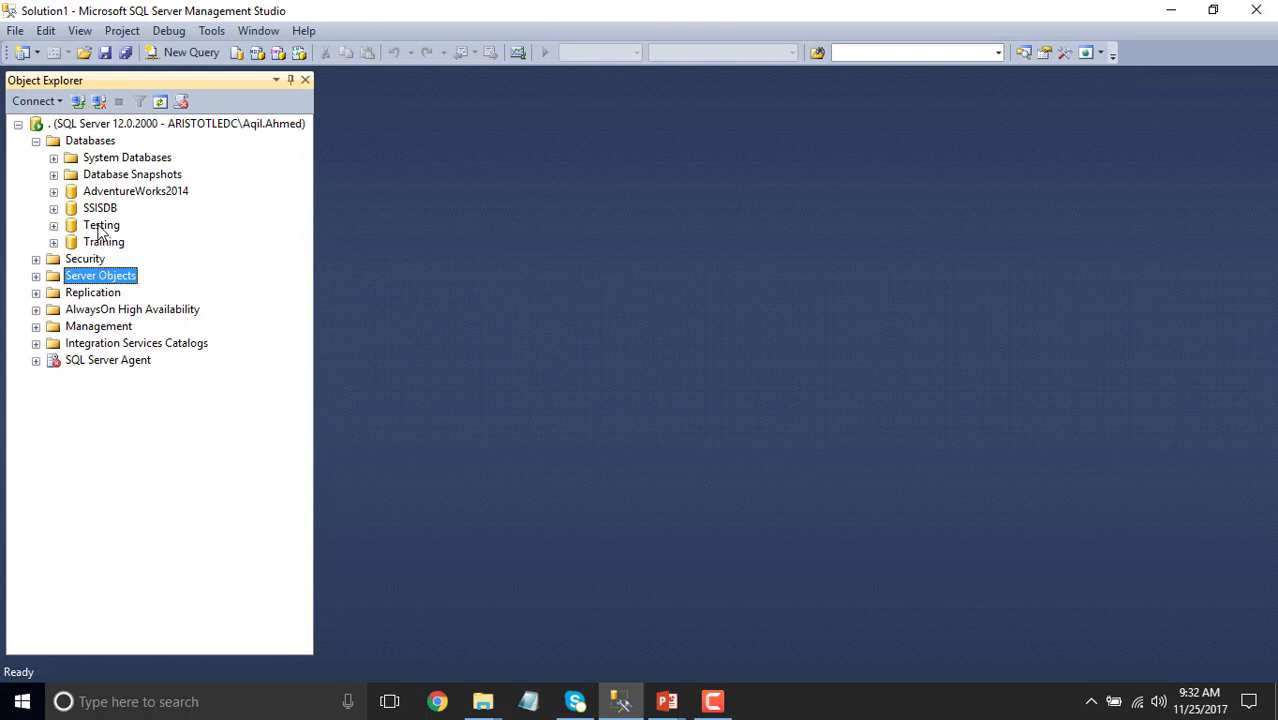
pyautogui.rightClick(112, 229)
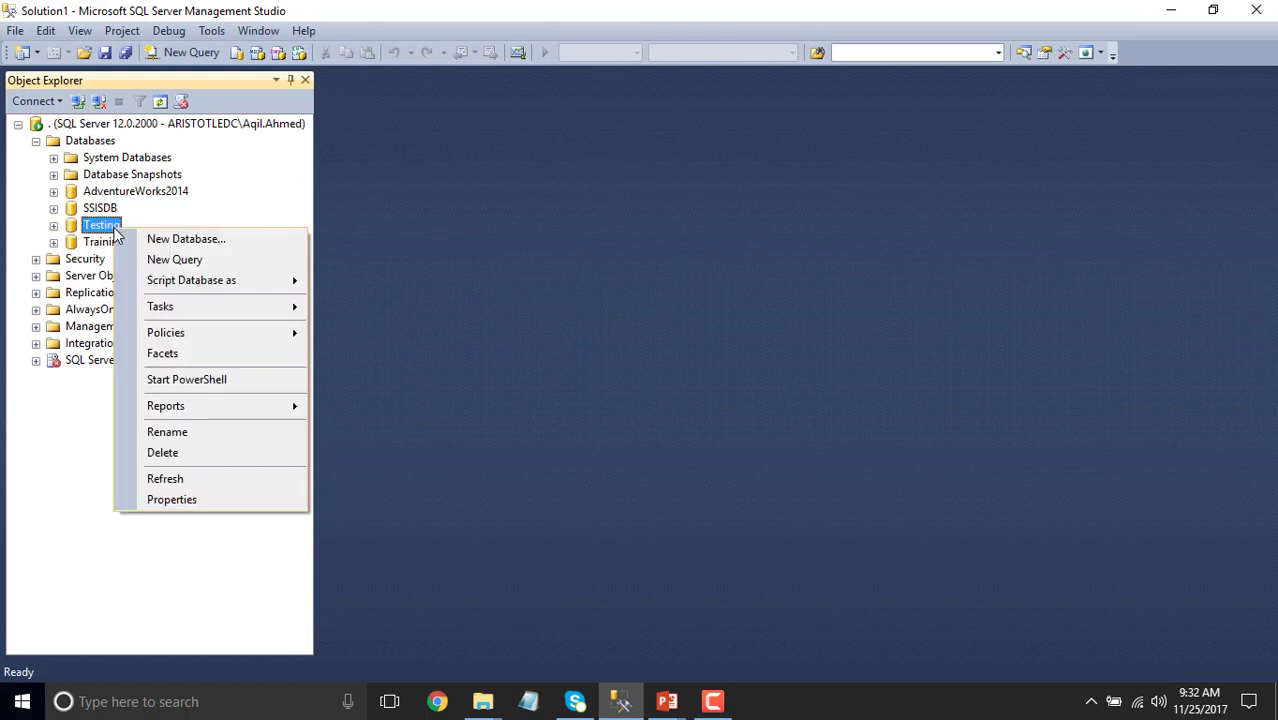
pyautogui.rightClick(116, 228)
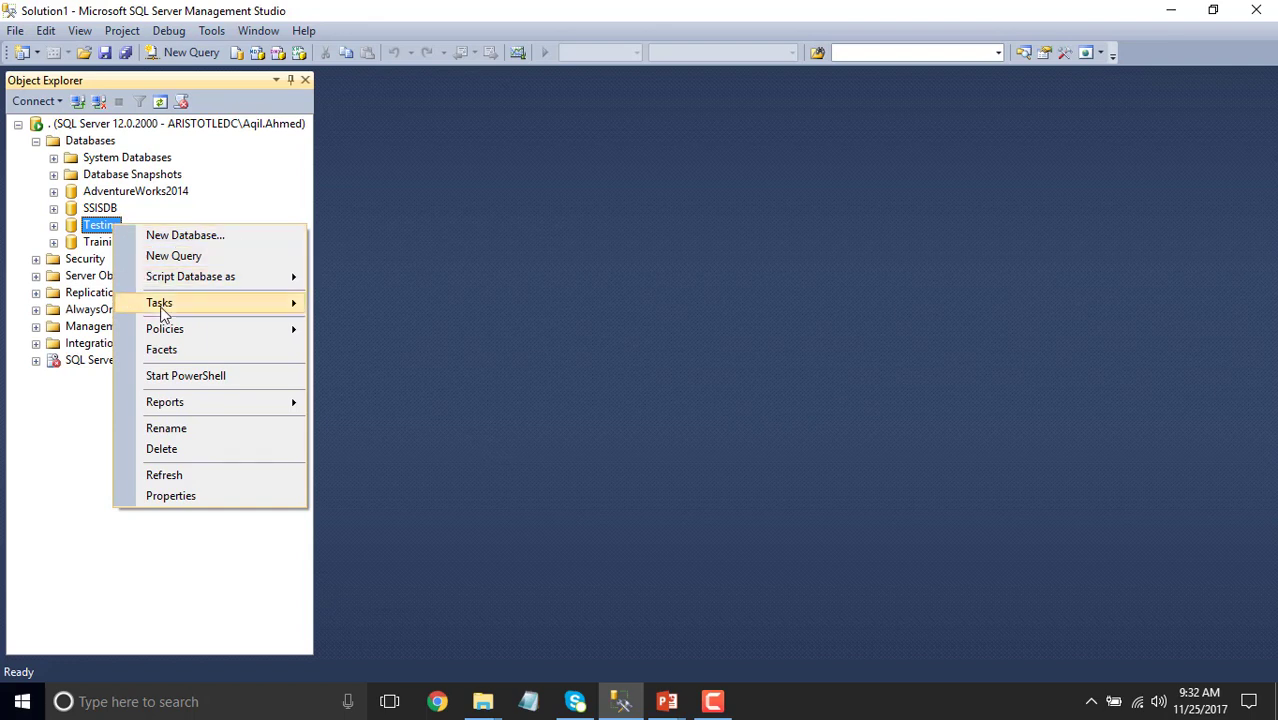
pyautogui.moveTo(161, 313)
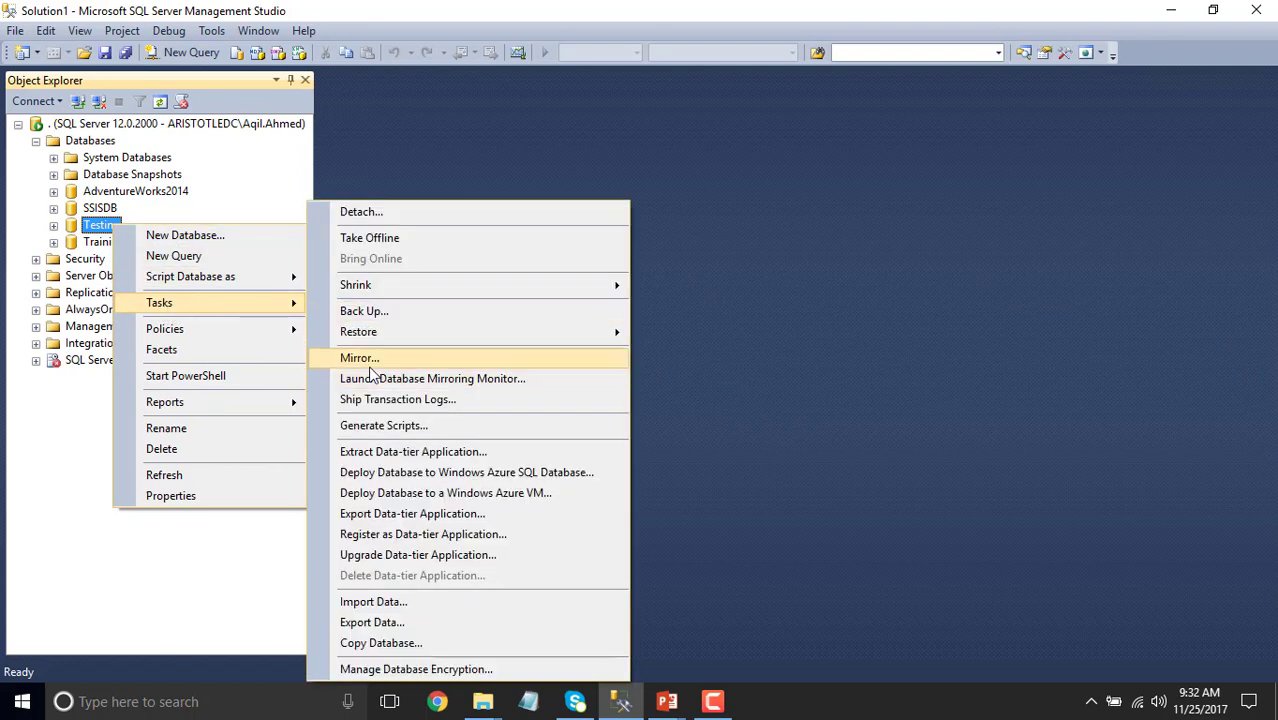
pyautogui.click(403, 606)
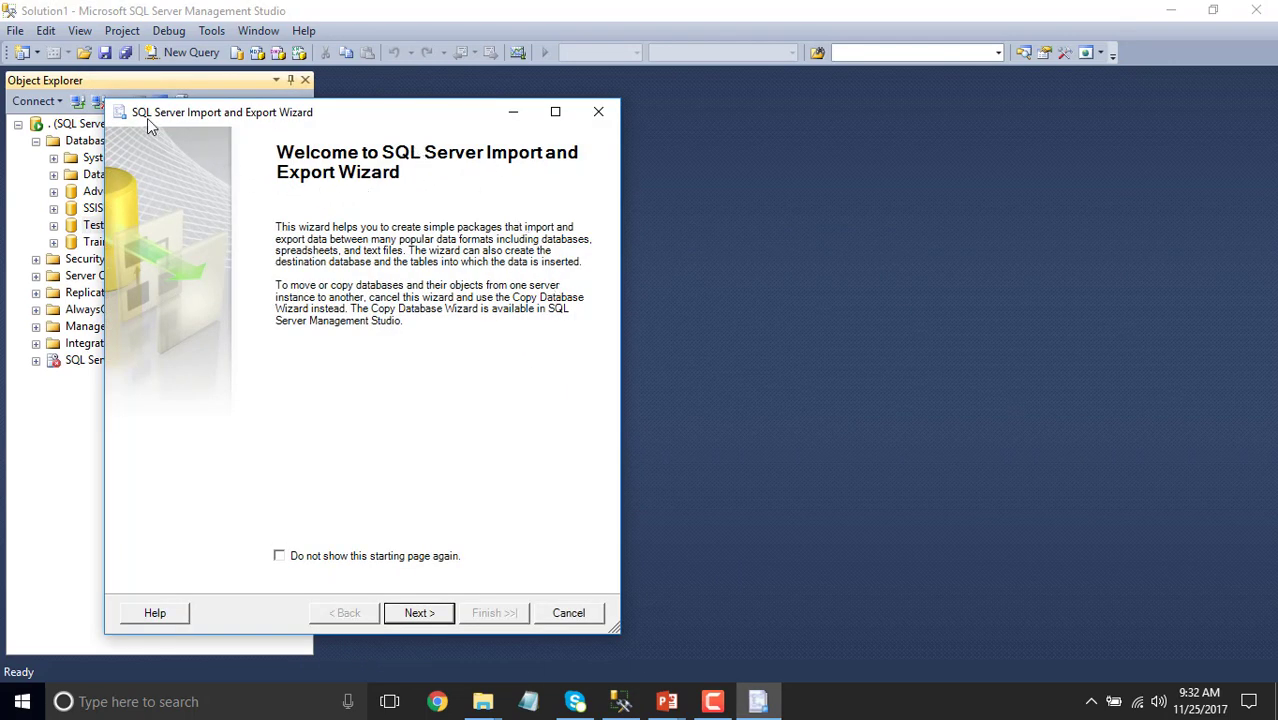
pyautogui.click(417, 611)
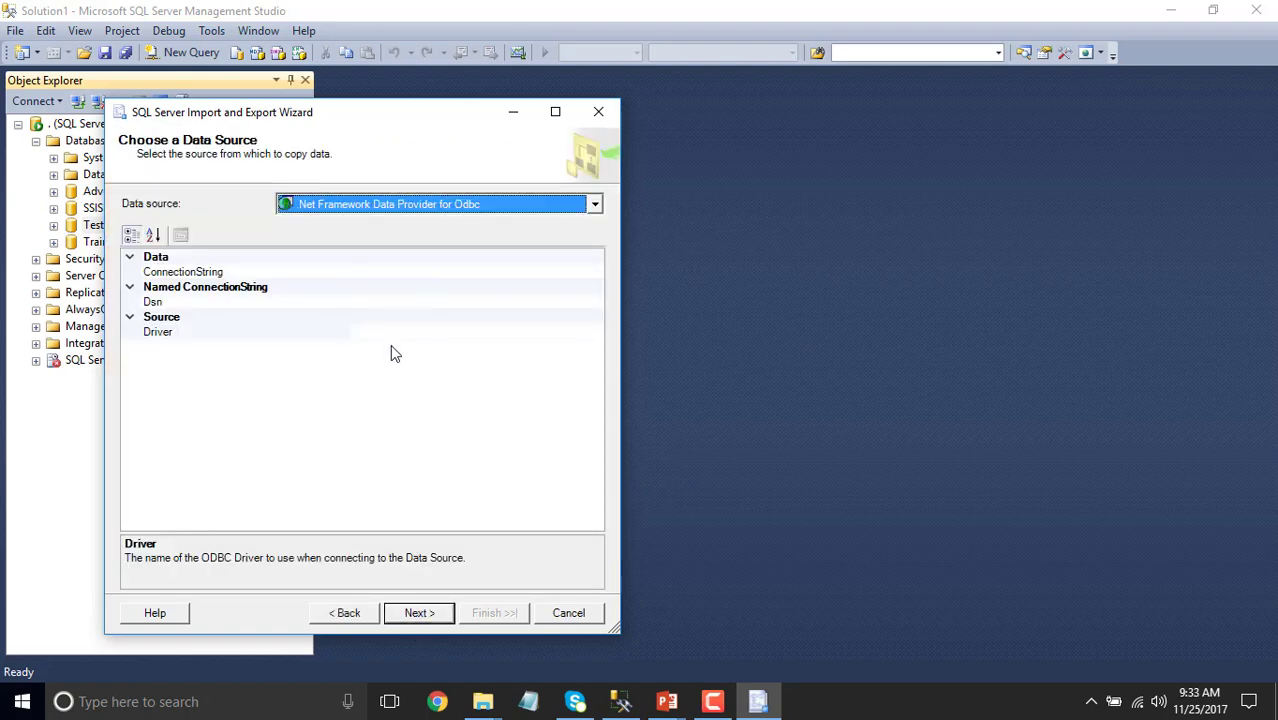
# Choose Flat File Source as the import's data source
pyautogui.click(420, 204)
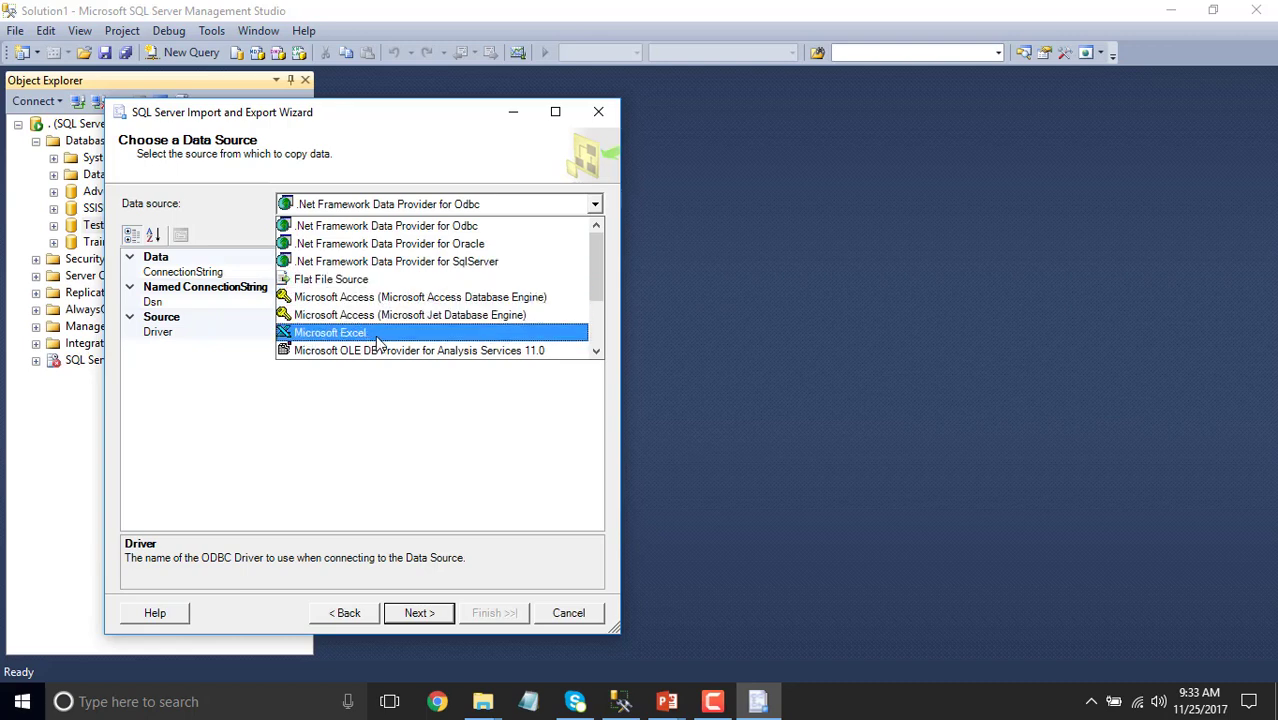
pyautogui.scroll(-2, 375, 331)
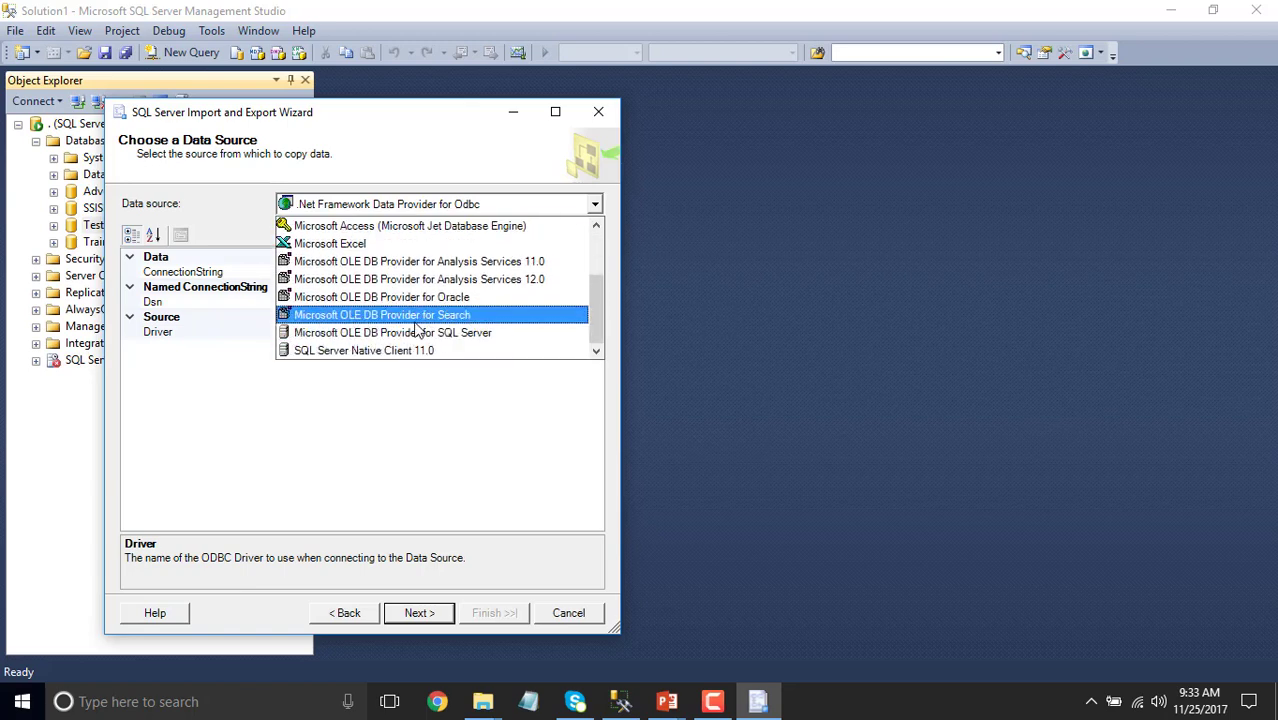
pyautogui.scroll(1, 416, 331)
pyautogui.scroll(1, 416, 331)
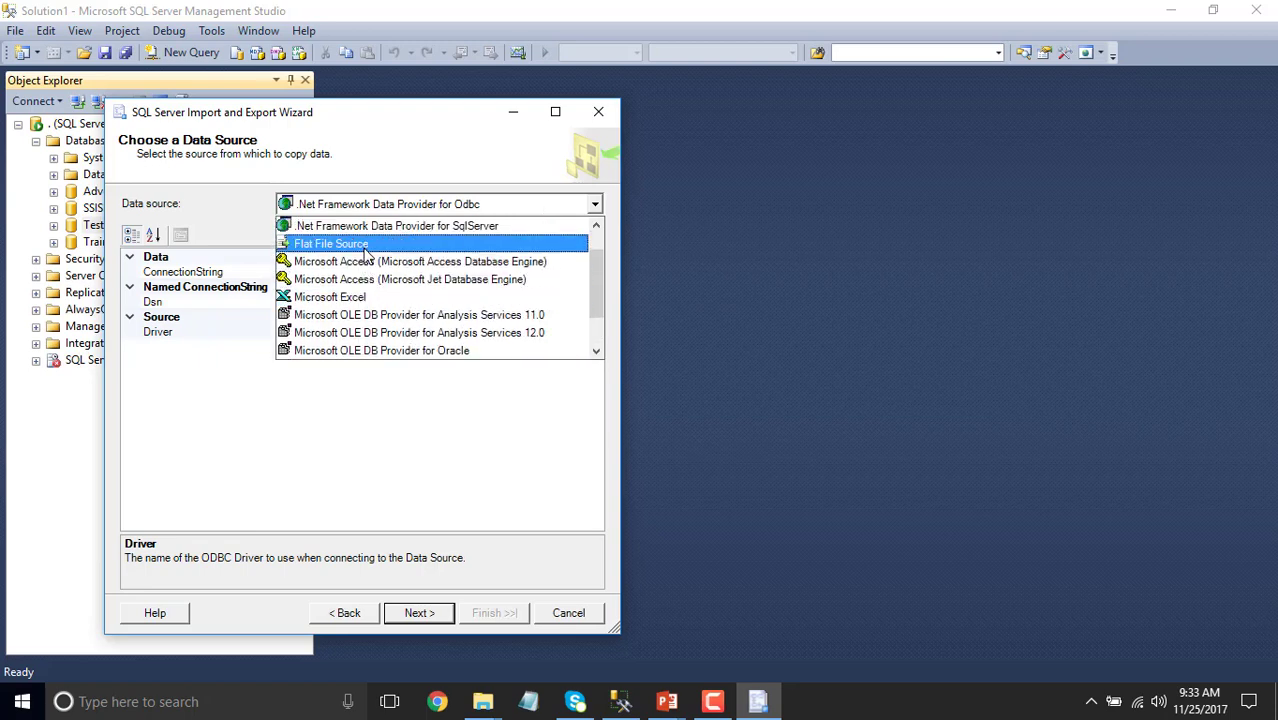
pyautogui.click(365, 245)
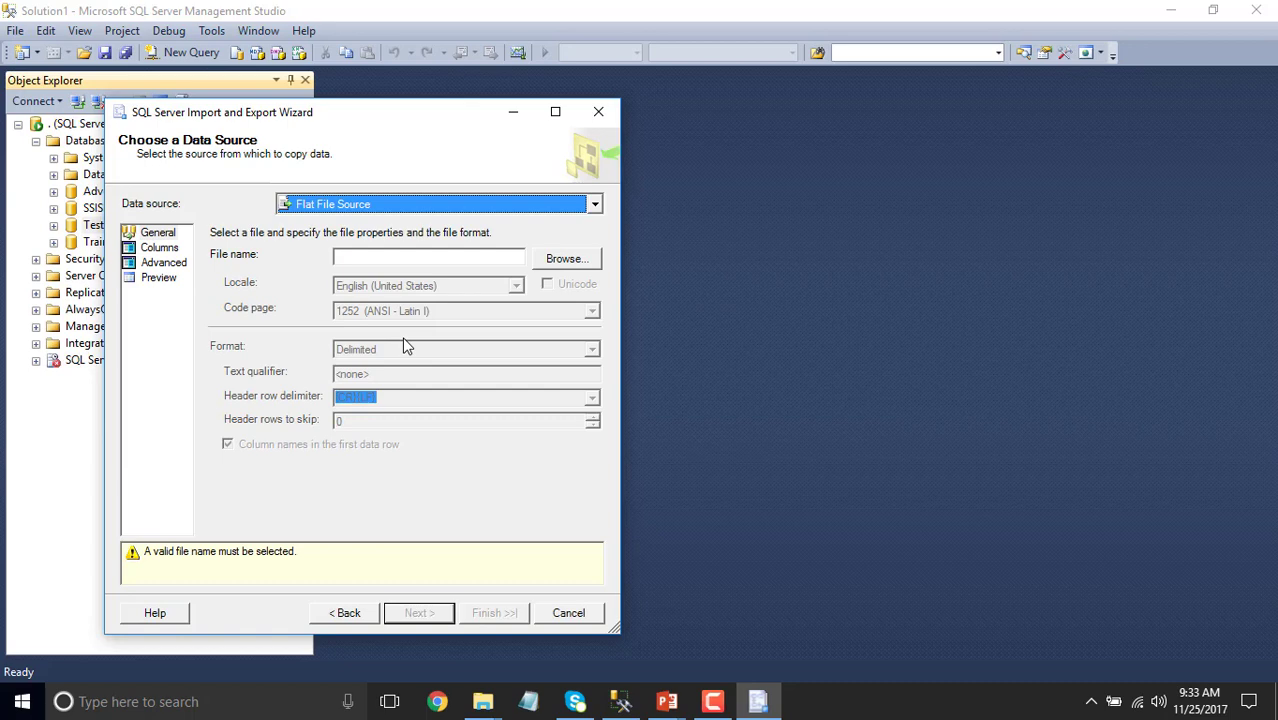
# Load TestData_1.CSV from C:\Files as the source file, filtering the file list to CSV files
pyautogui.click(573, 258)
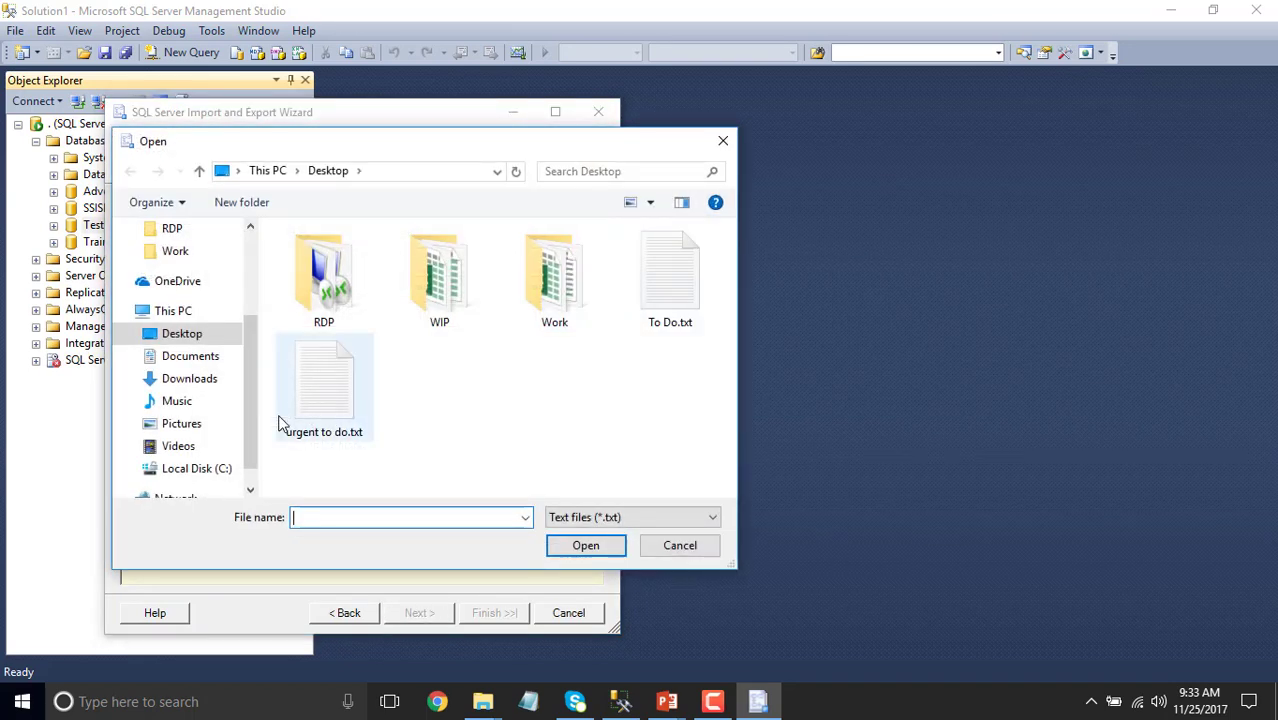
pyautogui.click(193, 470)
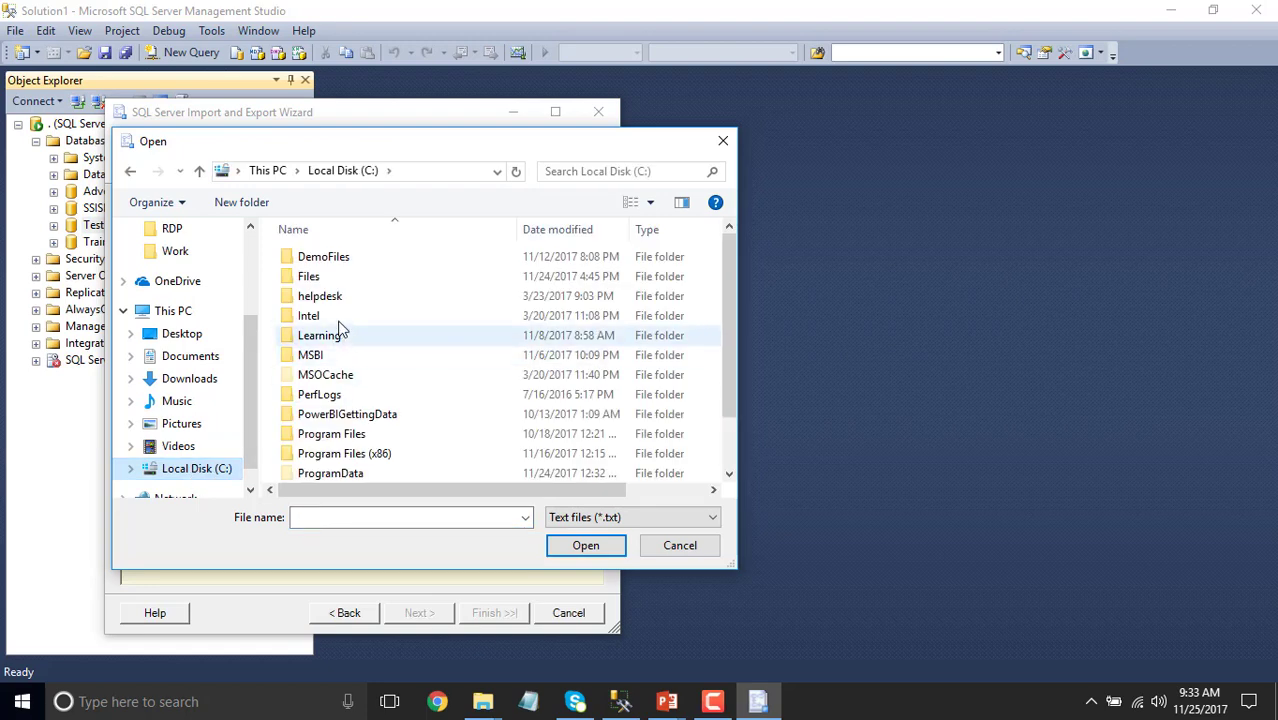
pyautogui.doubleClick(318, 277)
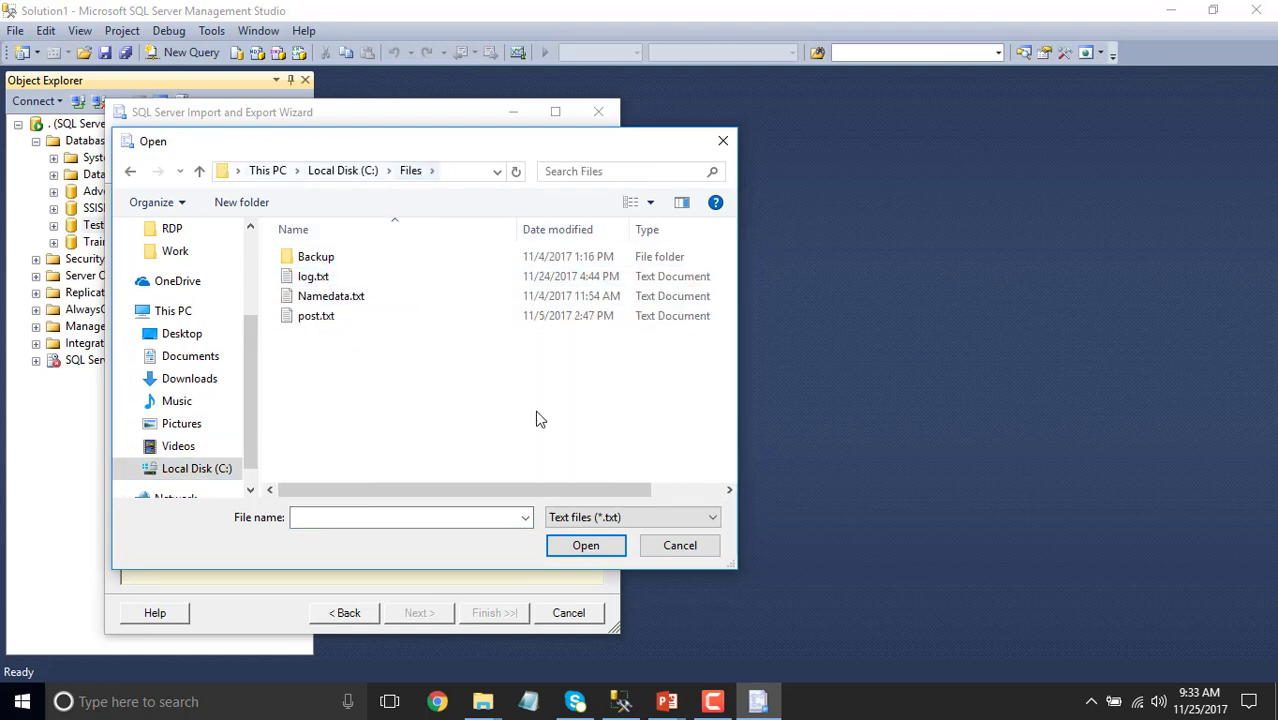
pyautogui.click(632, 524)
pyautogui.click(622, 548)
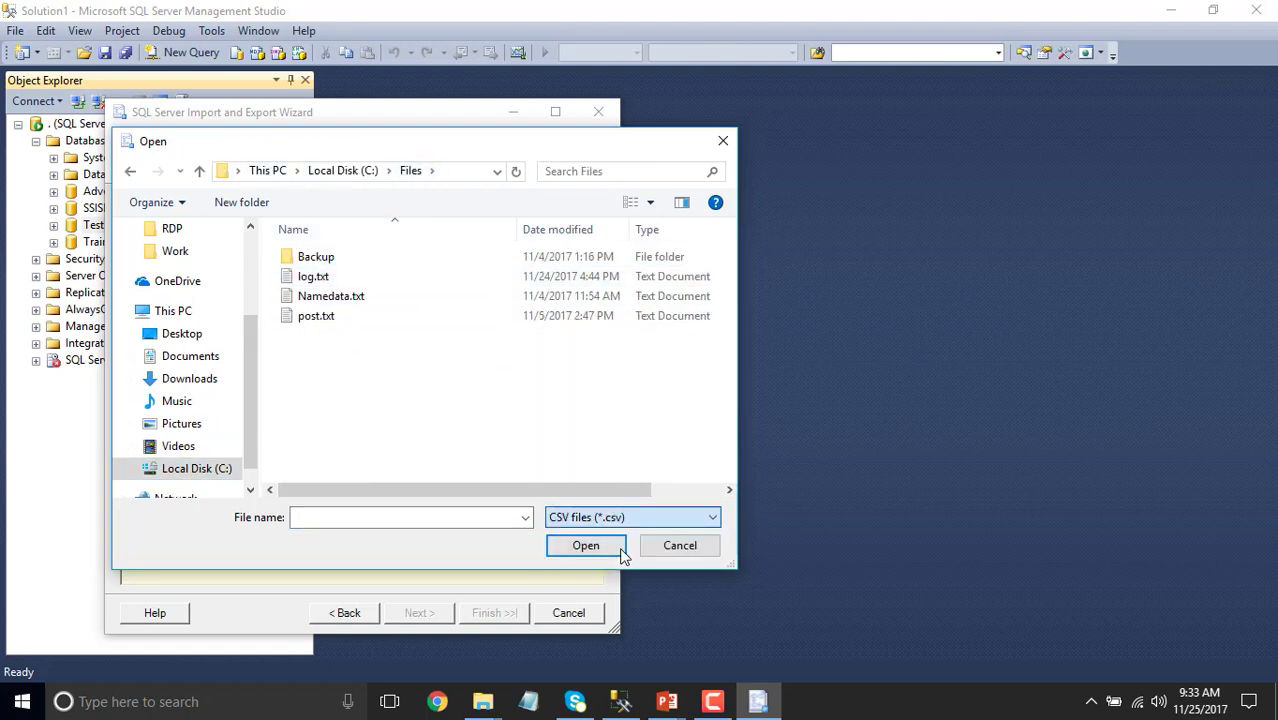
pyautogui.click(335, 298)
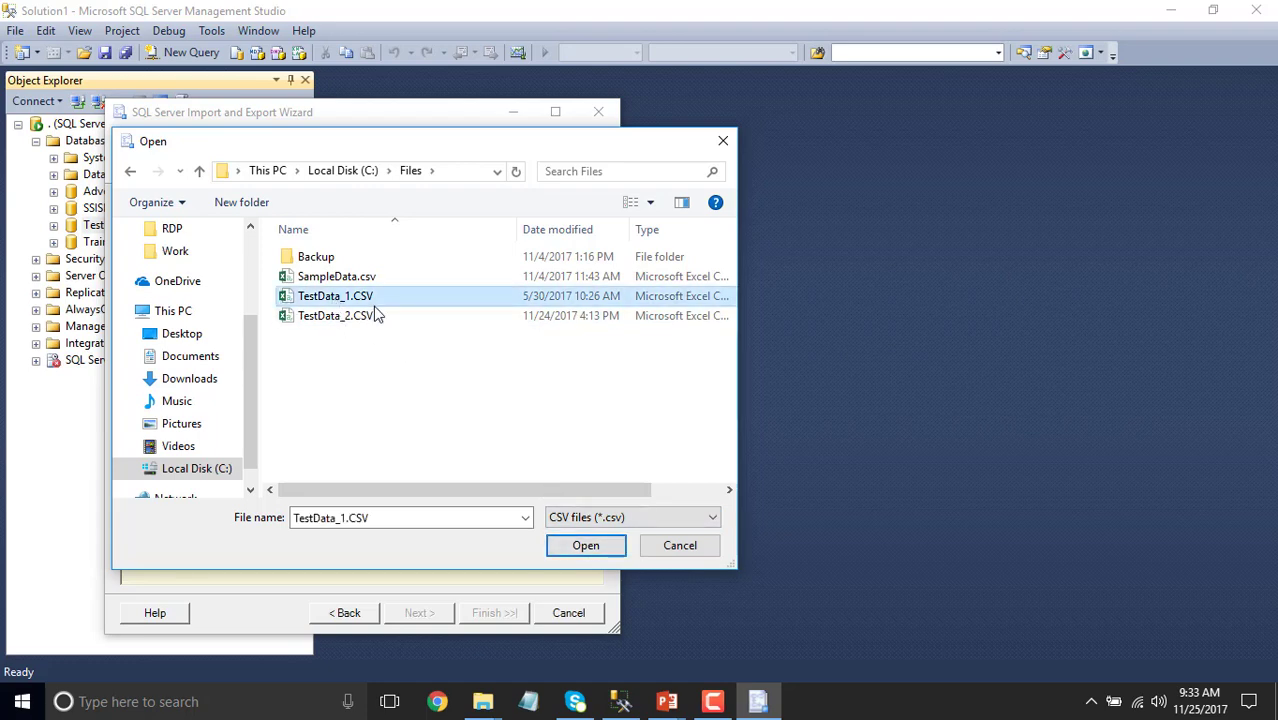
pyautogui.click(577, 552)
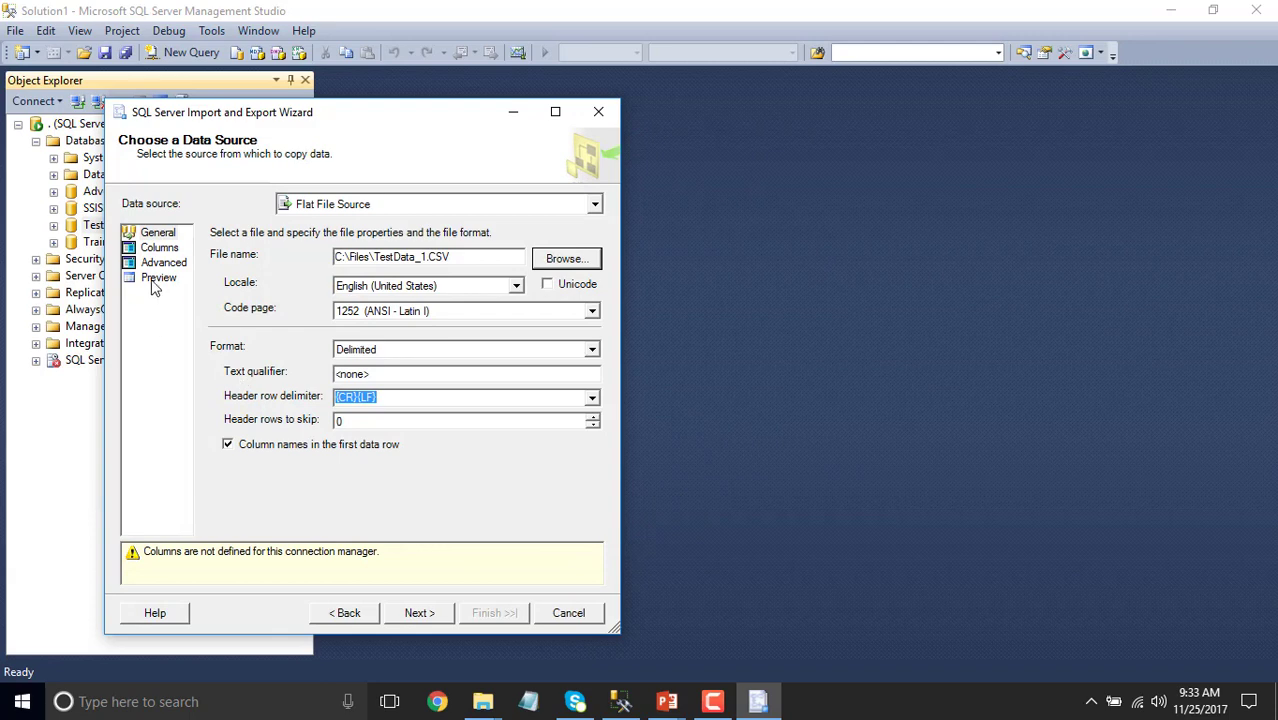
# Preview the source file's rows in an enlarged, repositioned wizard window
pyautogui.click(156, 281)
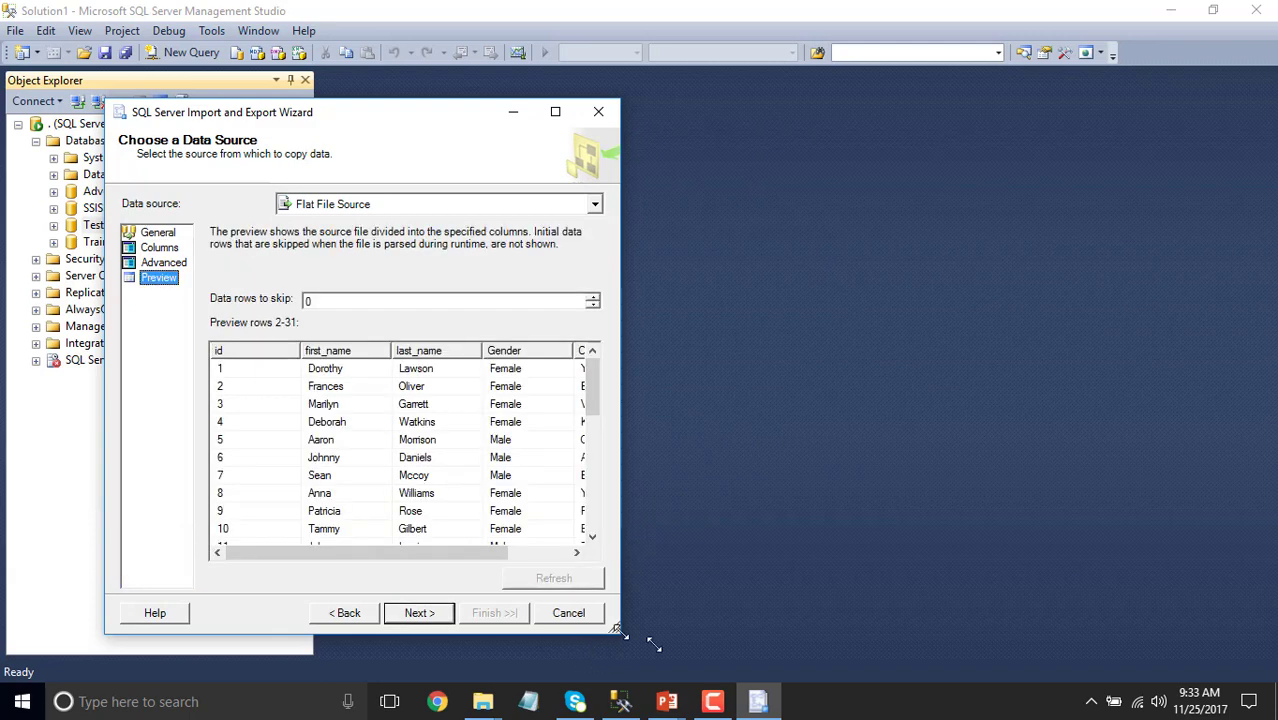
pyautogui.moveTo(618, 631); pyautogui.dragTo(952, 678)
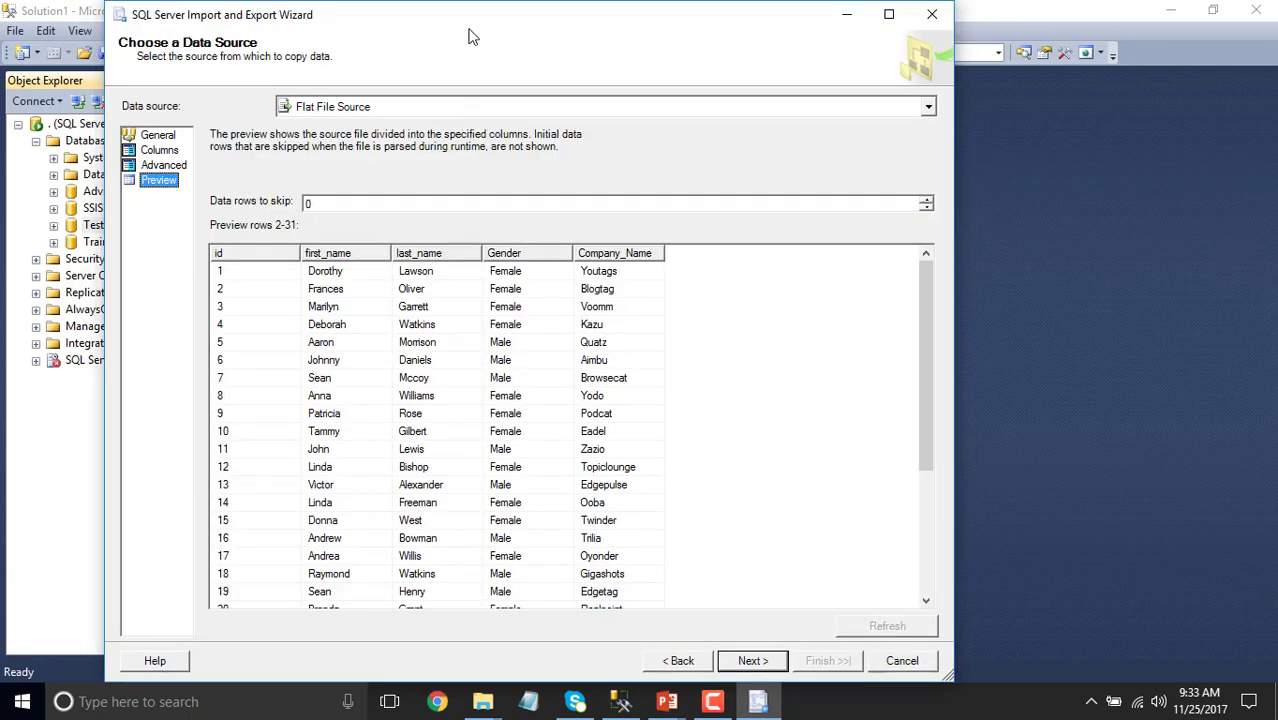
pyautogui.moveTo(468, 33); pyautogui.dragTo(564, 33)
# Examine the advanced properties of the id, first_name, last_name and Gender source columns
pyautogui.click(262, 166)
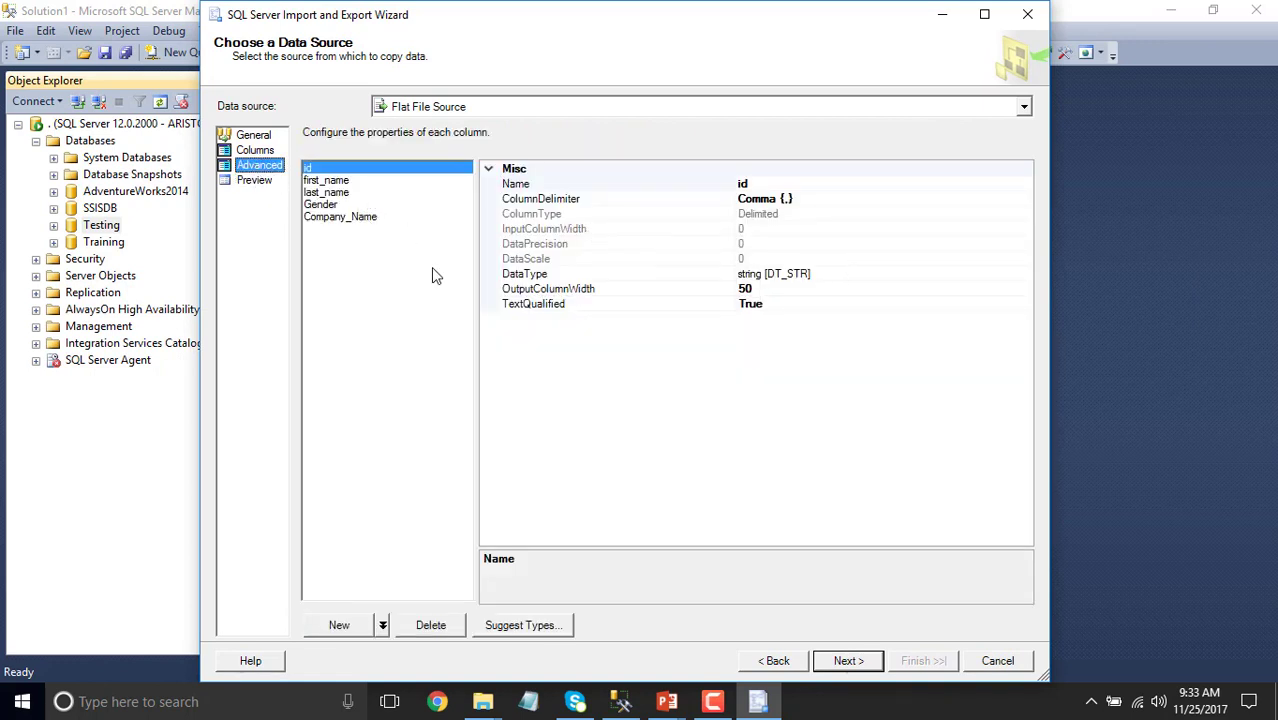
pyautogui.click(331, 180)
pyautogui.click(324, 192)
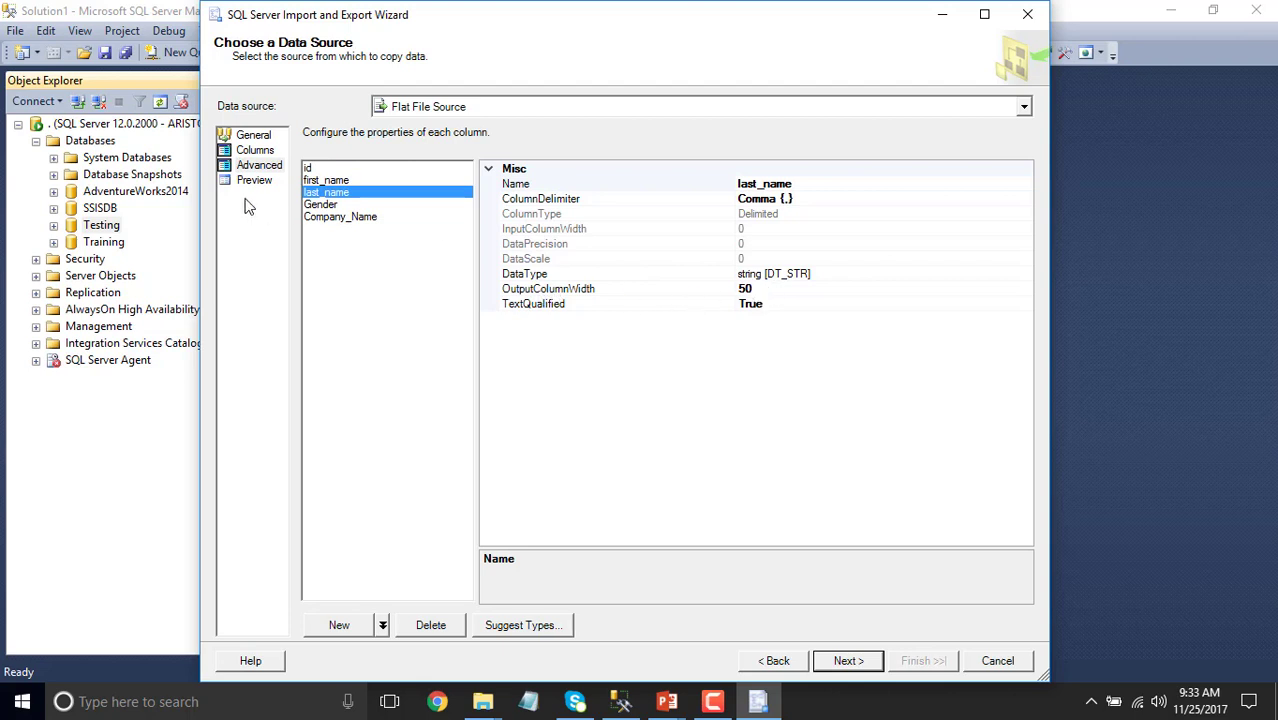
pyautogui.click(324, 206)
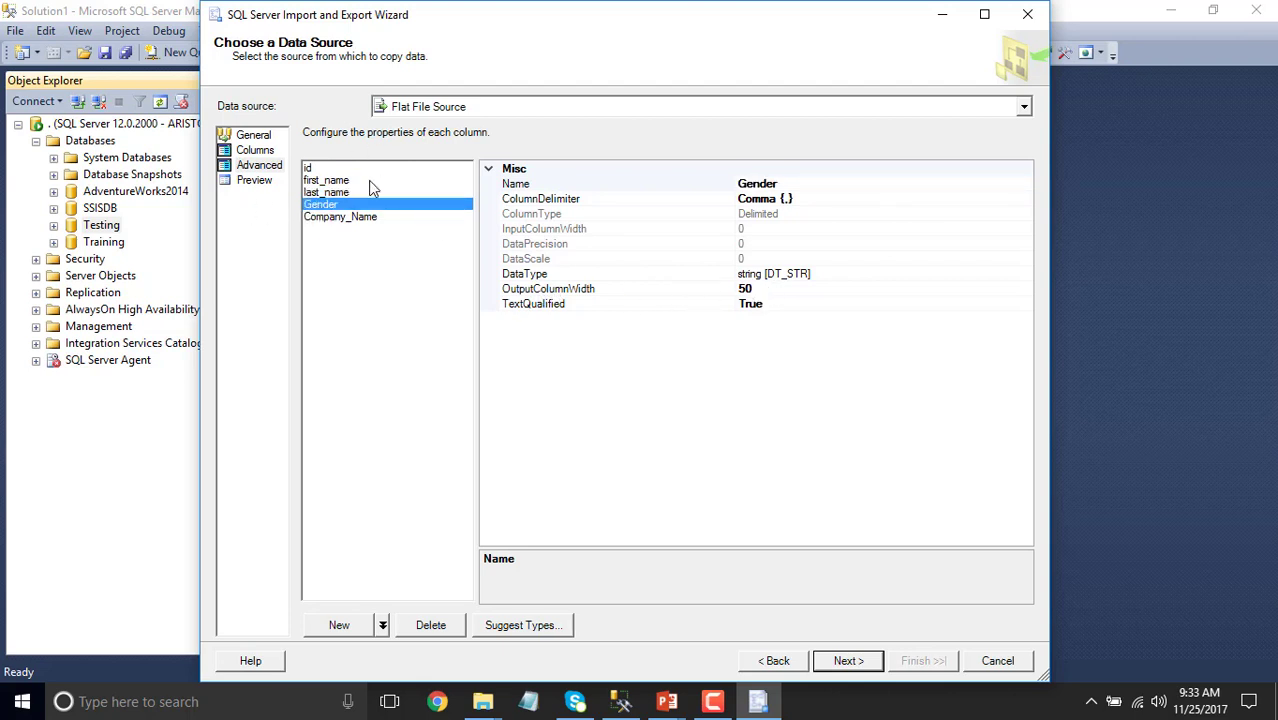
pyautogui.click(350, 181)
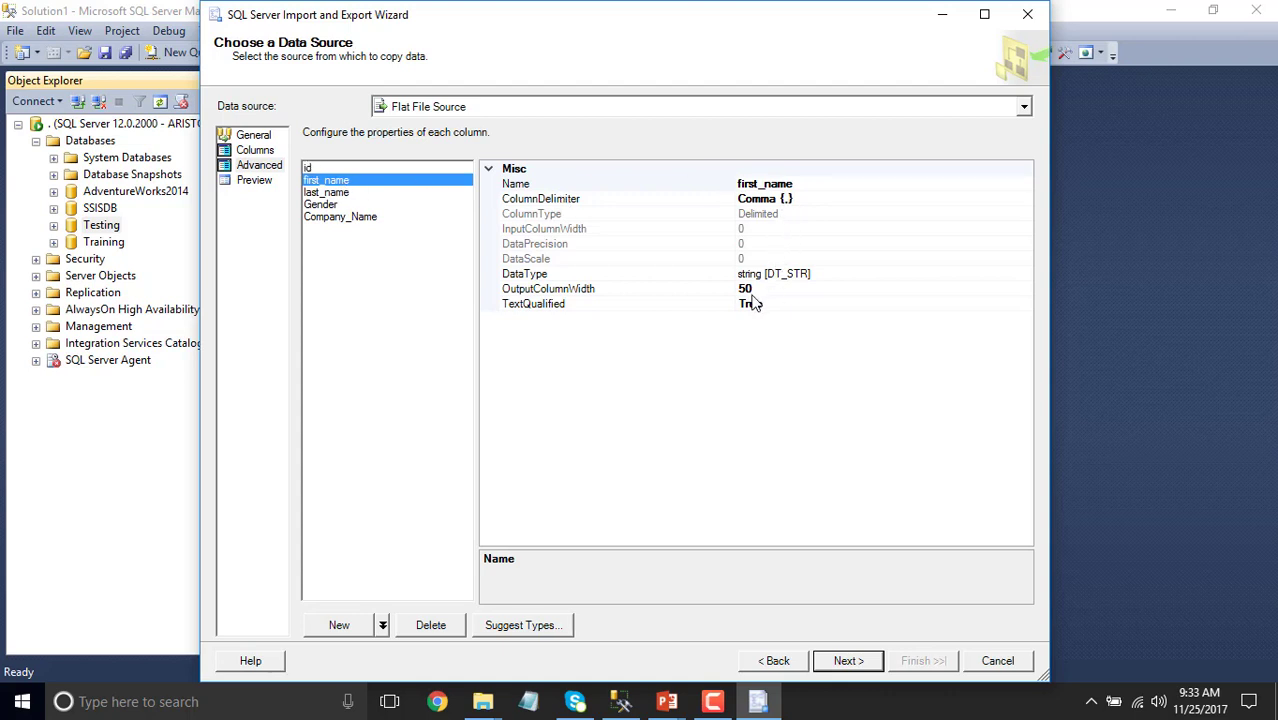
# Set the OutputColumnWidth of the Company_Name column to 100
pyautogui.click(341, 218)
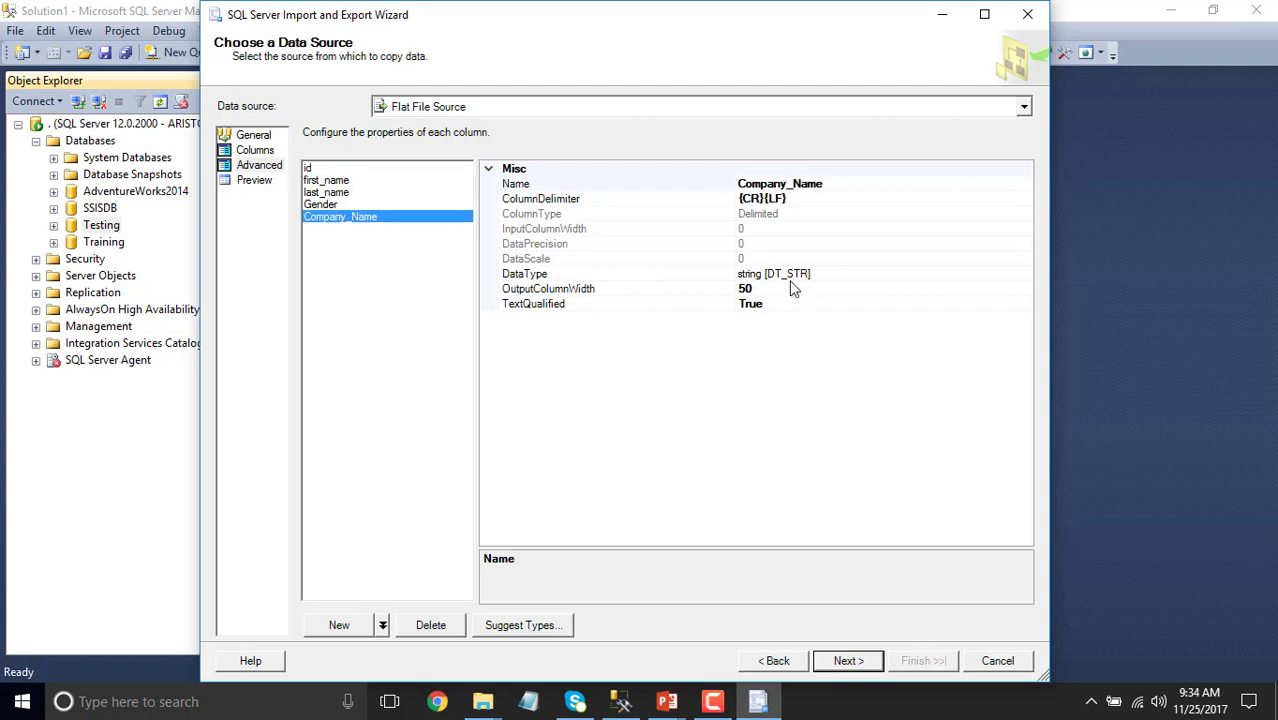
pyautogui.click(785, 289)
pyautogui.press('BackSpace')
pyautogui.press('BackSpace')
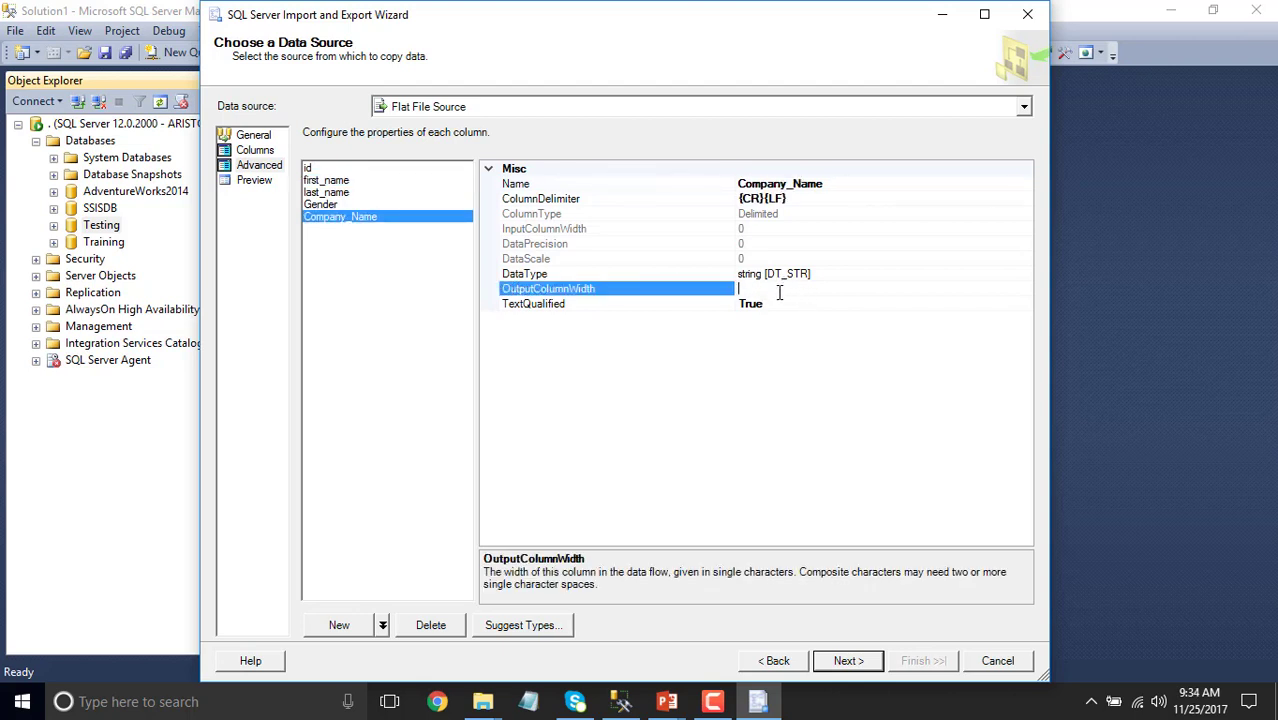
pyautogui.write('100')
# Inspect the data type options available for the id column
pyautogui.click(346, 168)
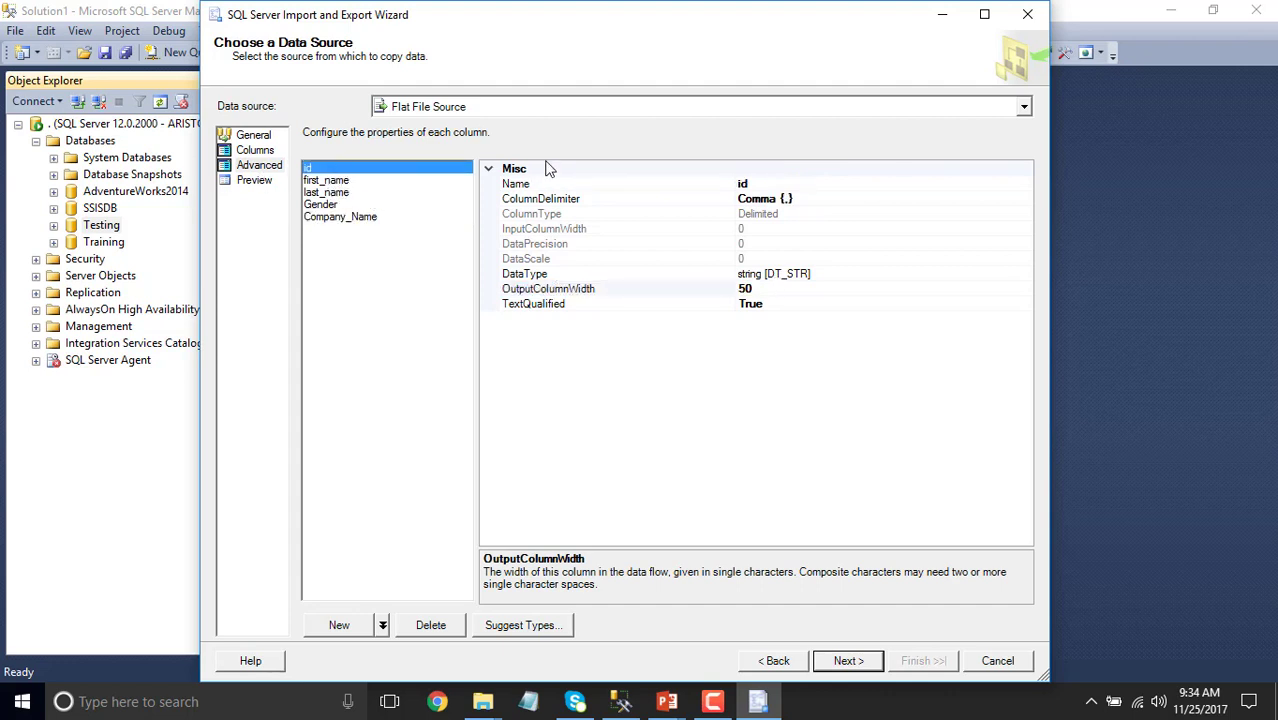
pyautogui.click(875, 259)
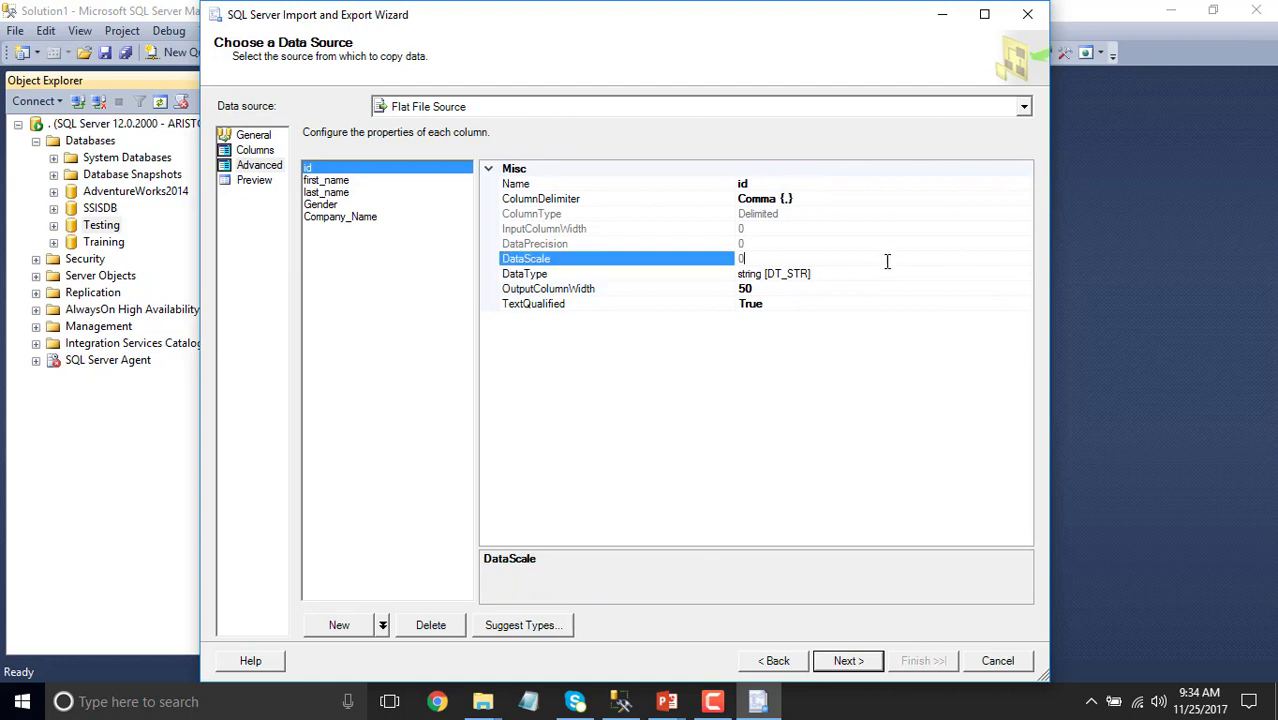
pyautogui.click(950, 273)
pyautogui.click(1023, 273)
pyautogui.click(1023, 273)
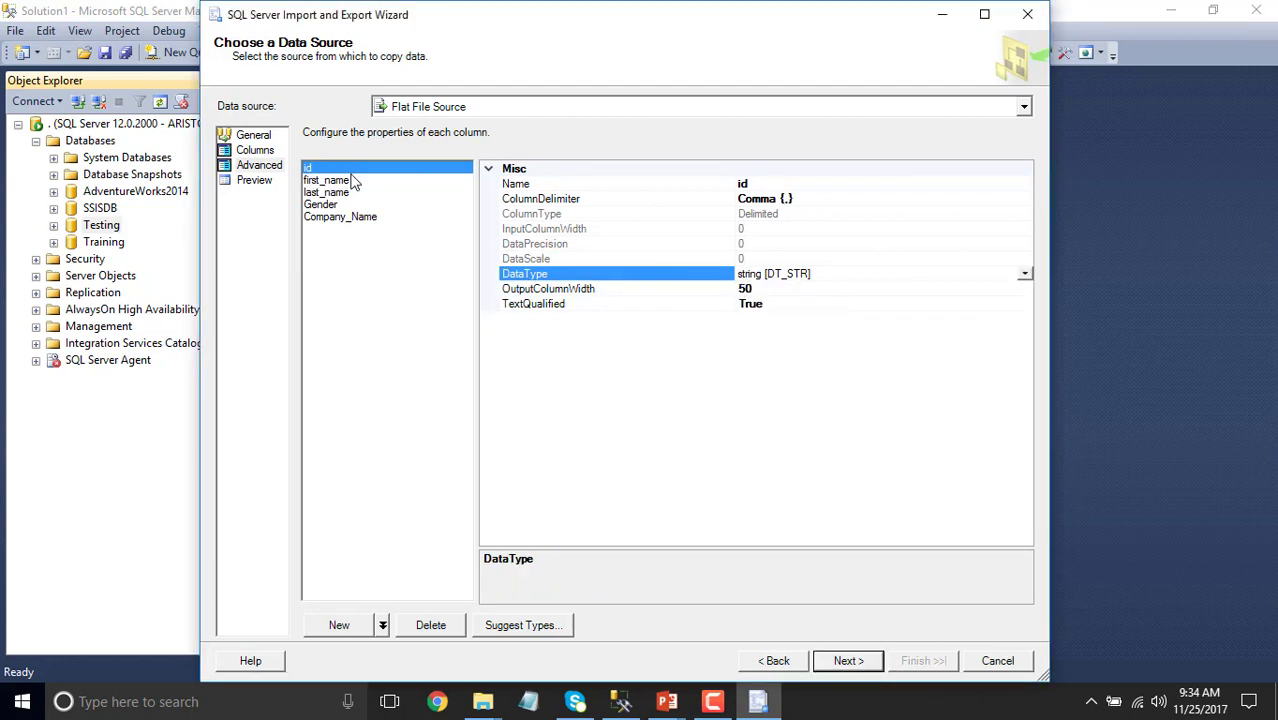
# Check the Company_Name column's output width and preview the source rows again
pyautogui.click(330, 217)
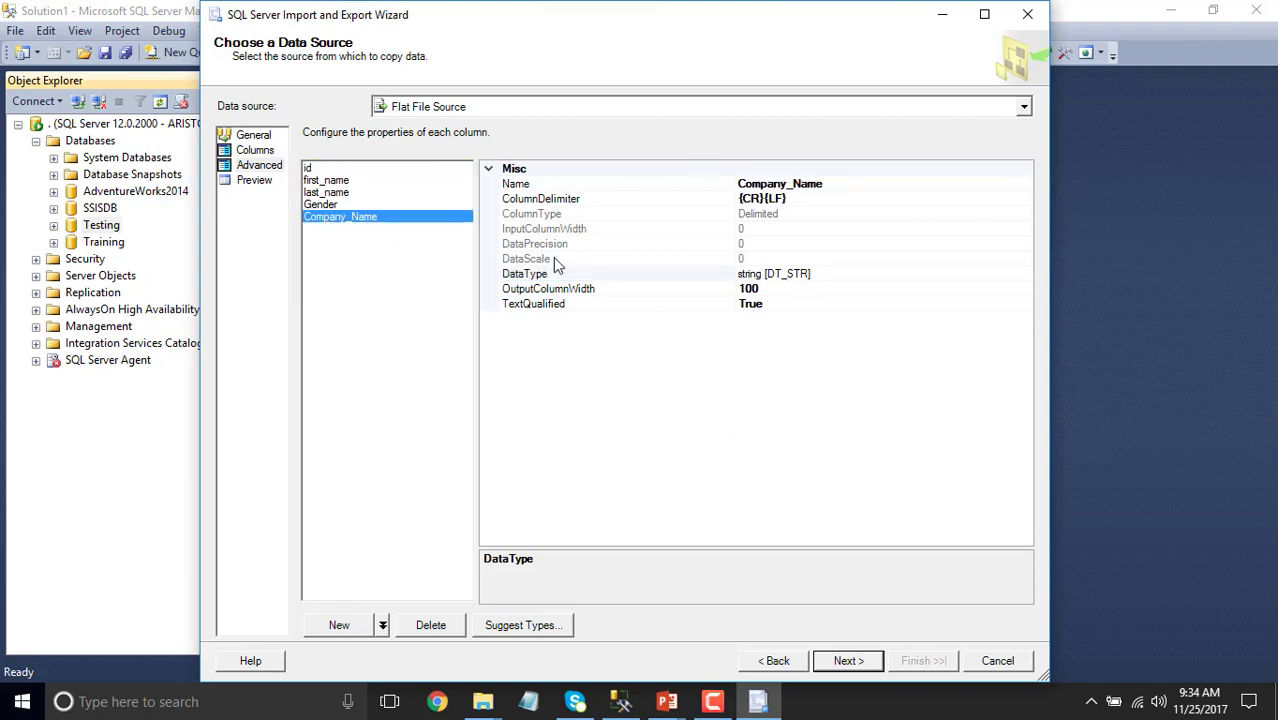
pyautogui.click(776, 290)
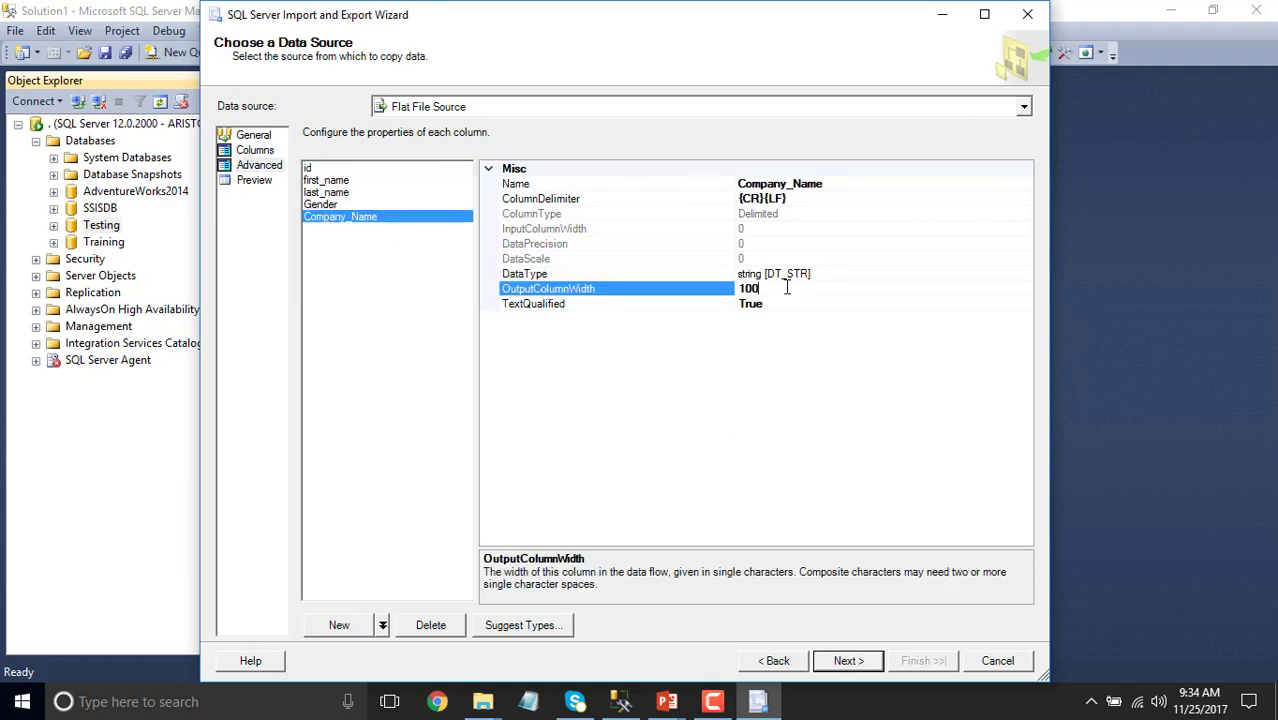
pyautogui.click(252, 181)
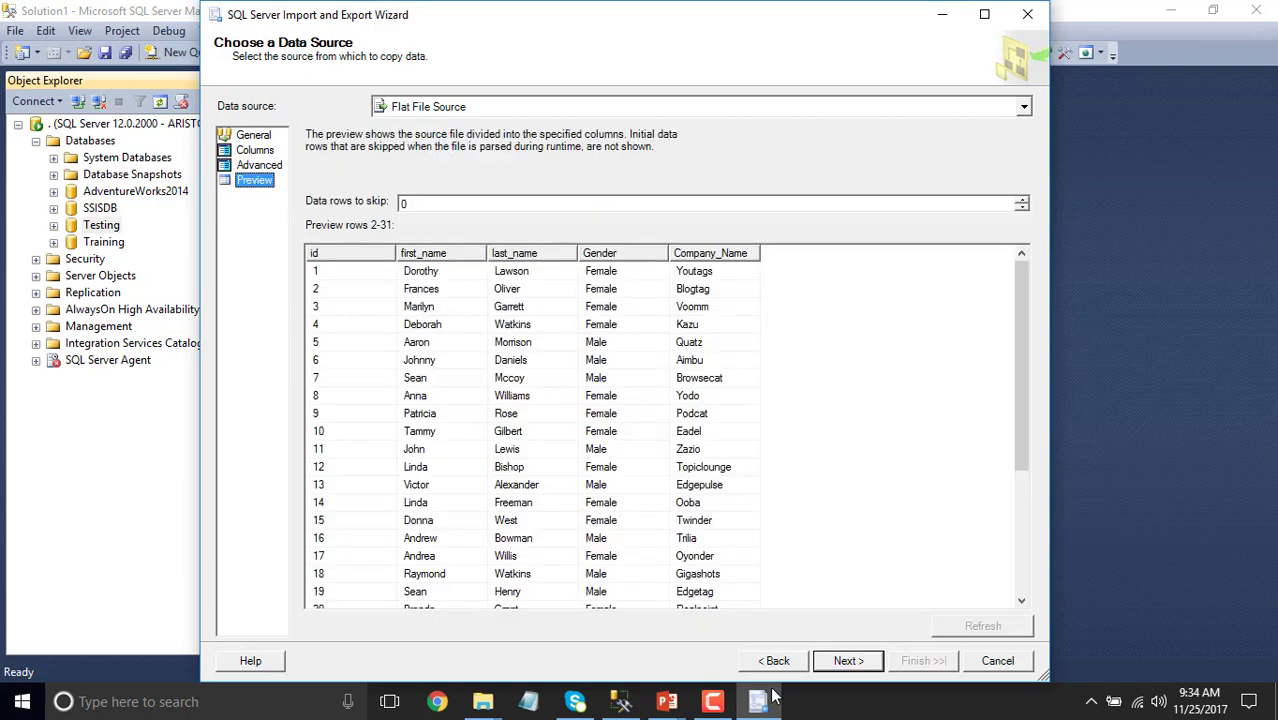
# Proceed to the destination page and choose Microsoft OLE DB Provider for SQL Server as the destination
pyautogui.click(845, 661)
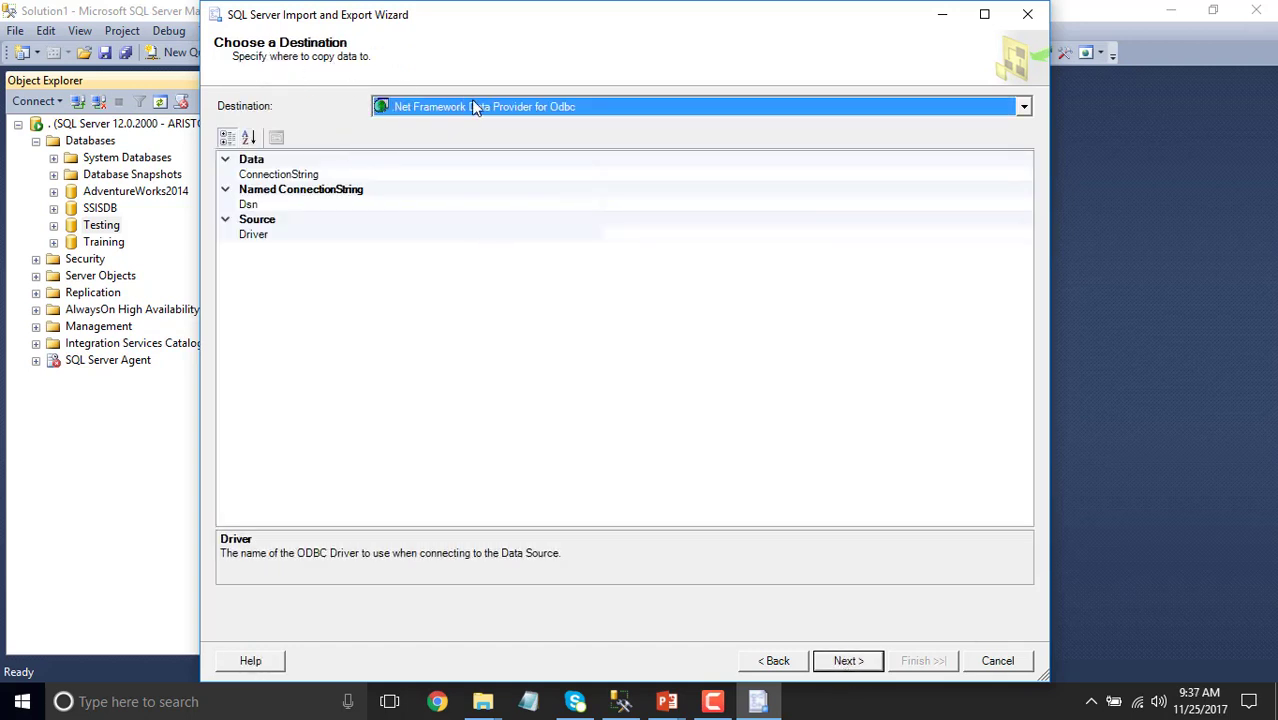
pyautogui.click(547, 110)
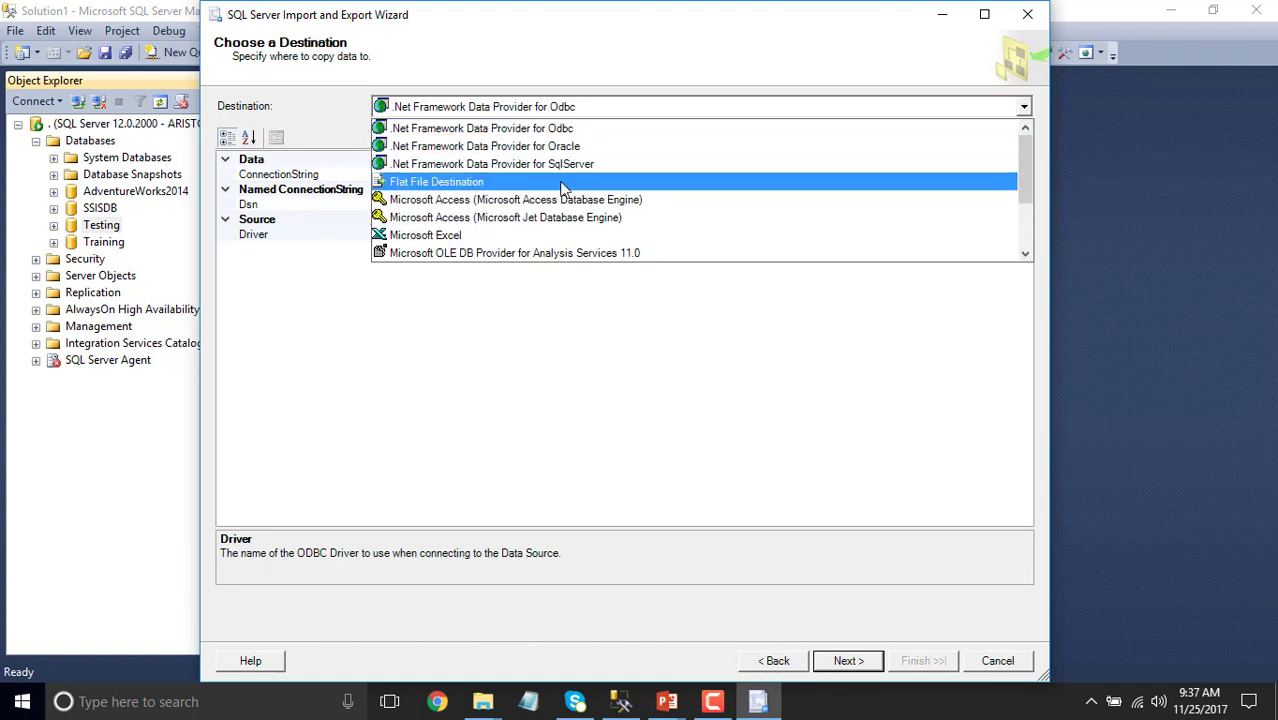
pyautogui.scroll(-2, 562, 190)
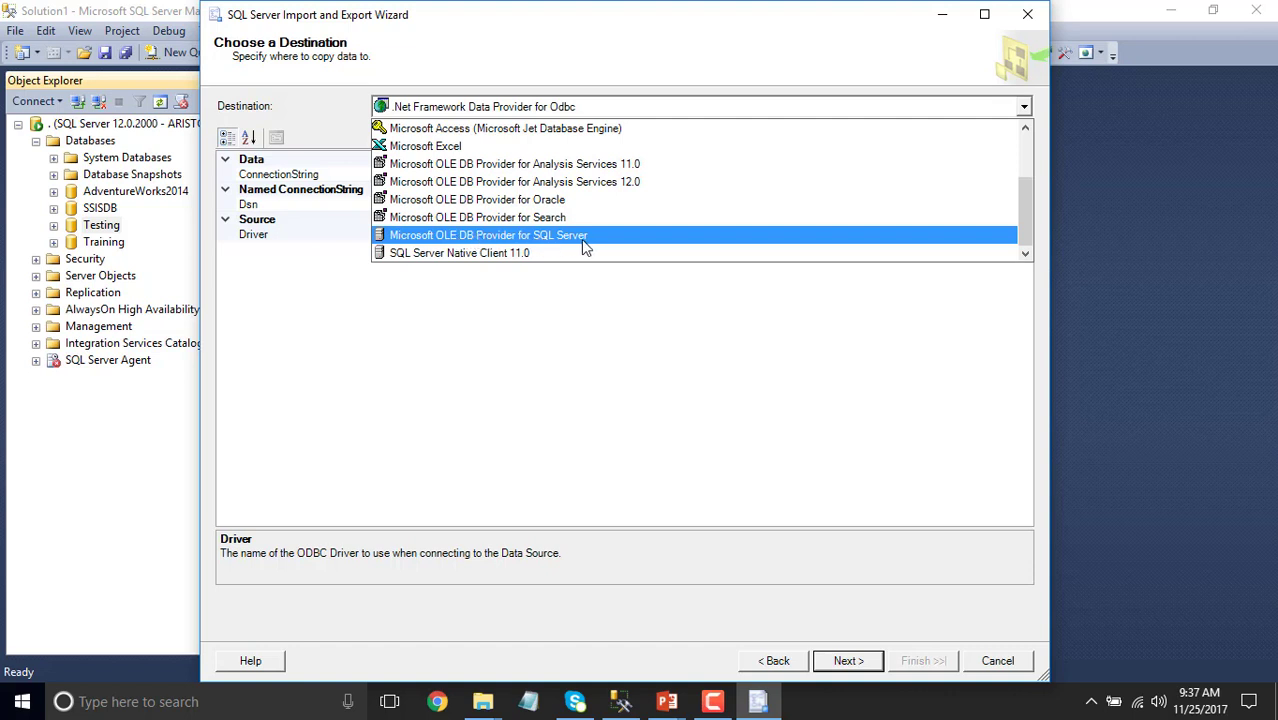
pyautogui.click(583, 240)
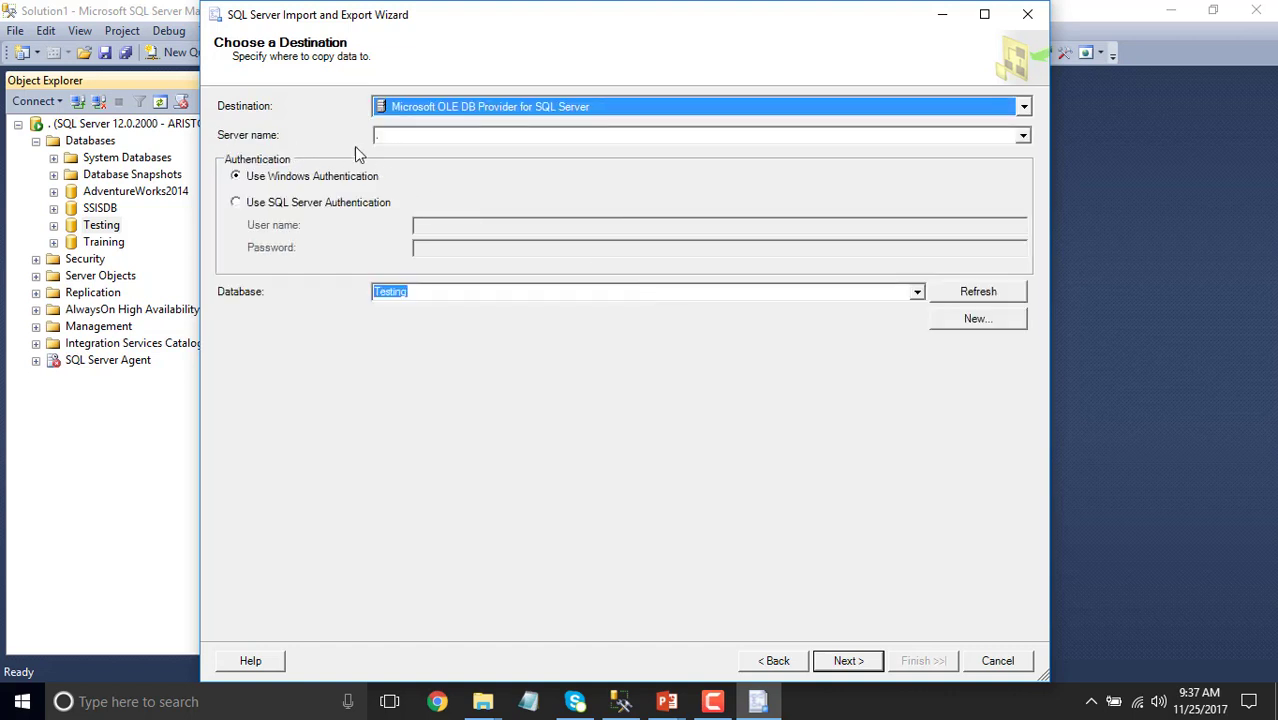
# Set the destination server name to ".", select the Testing database and proceed to the source tables page
pyautogui.click(391, 138)
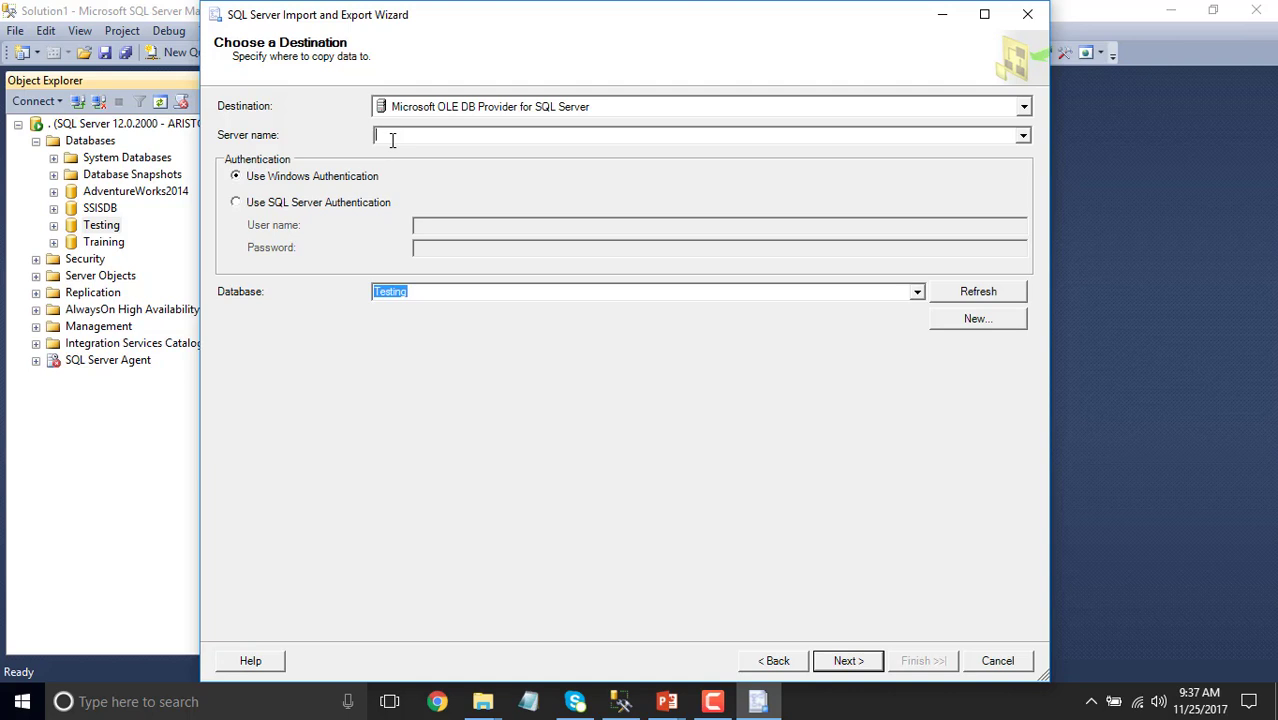
pyautogui.write('.')
pyautogui.click(916, 292)
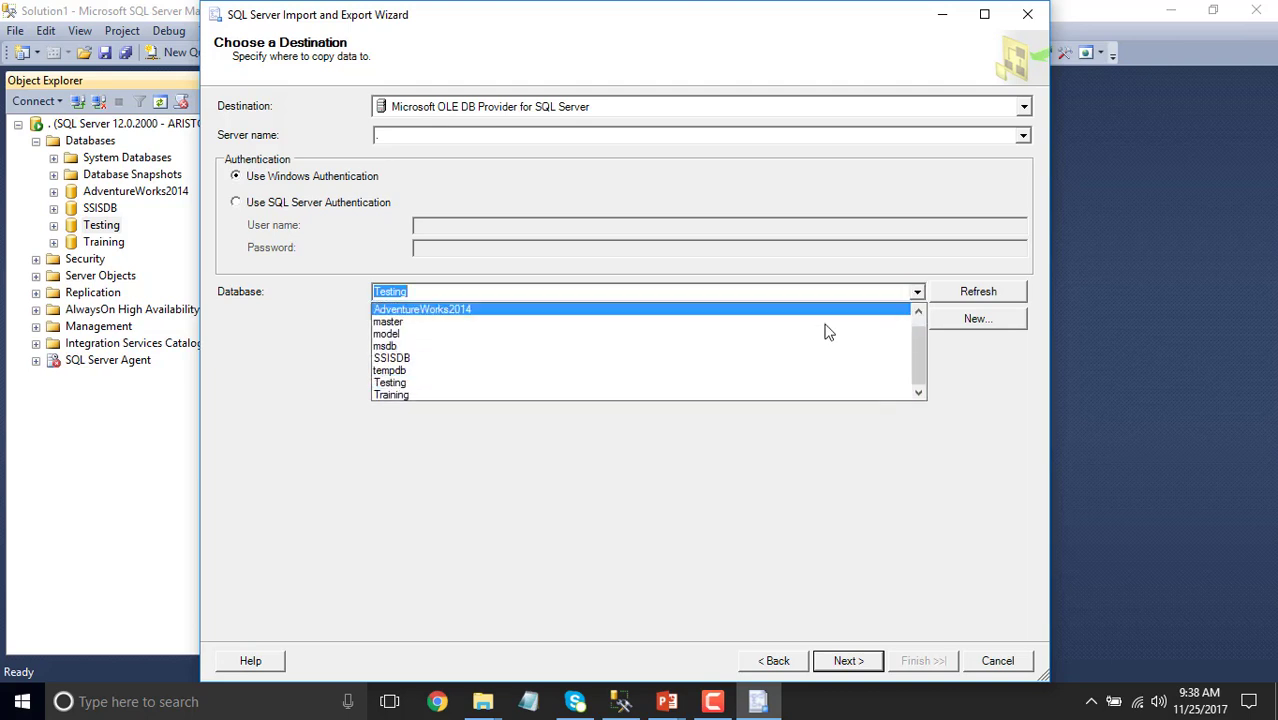
pyautogui.click(506, 382)
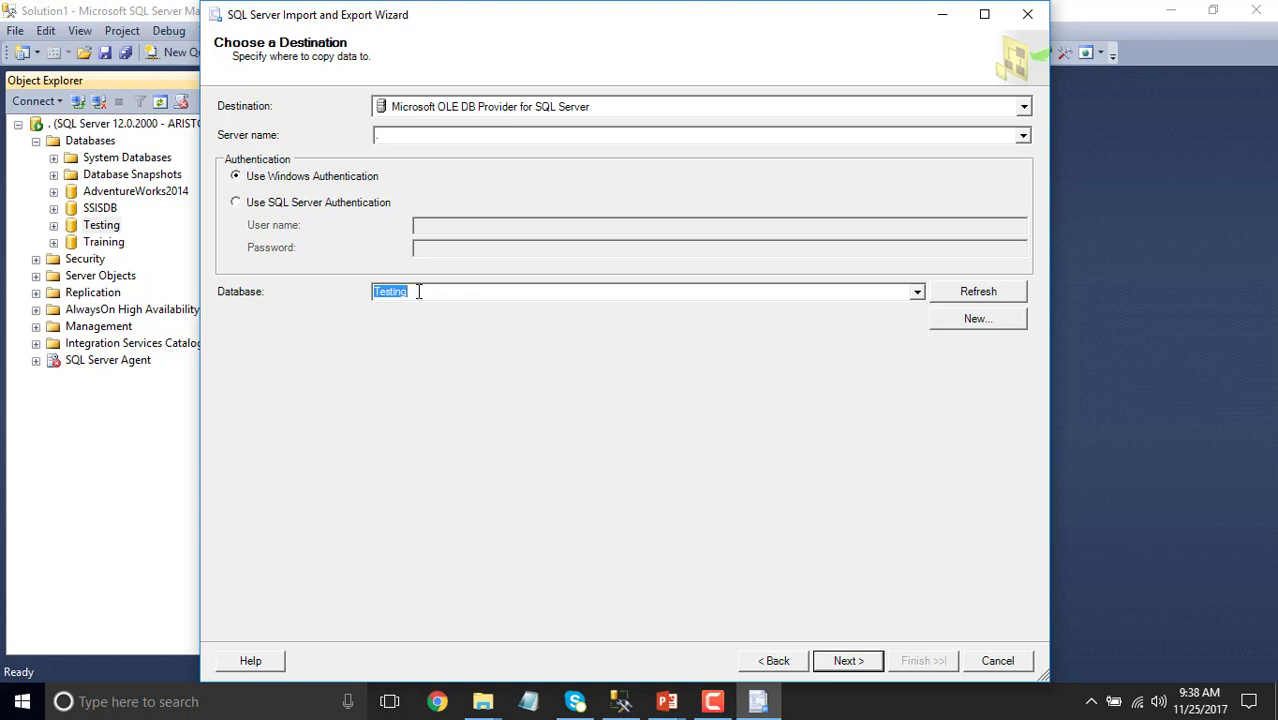
pyautogui.click(845, 663)
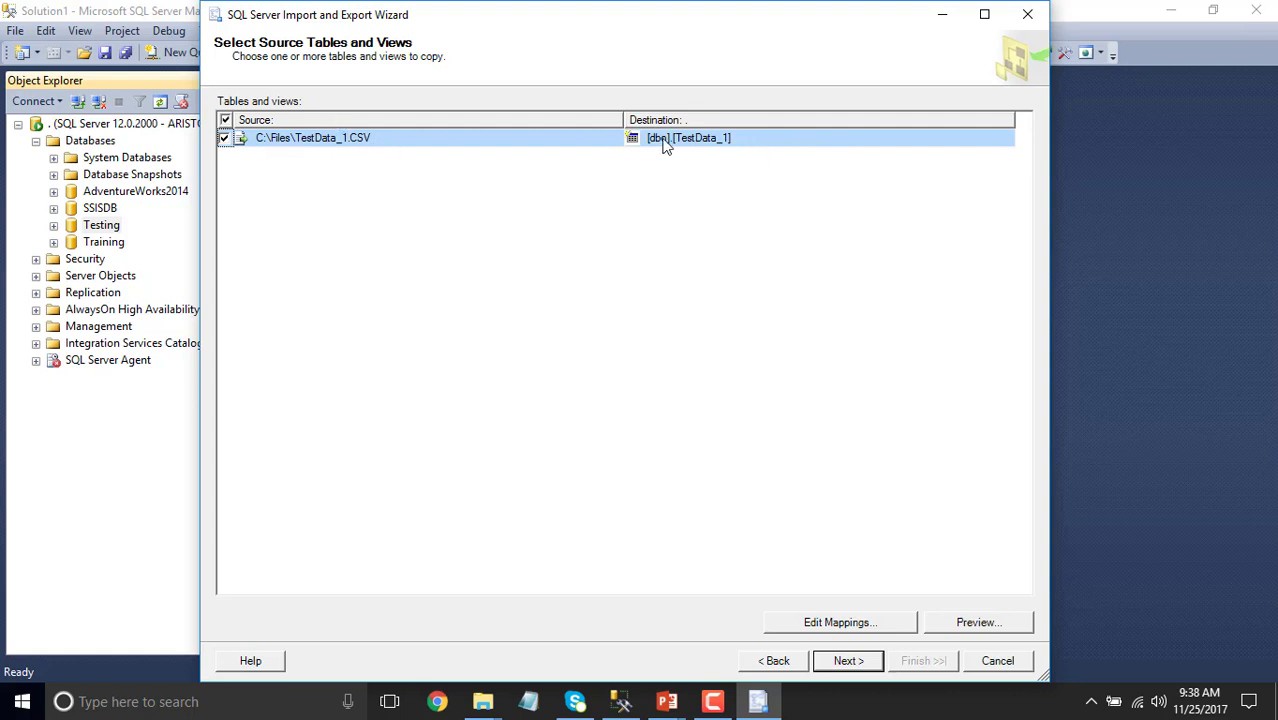
# Browse the existing destination tables and set the destination table for TestData_1.CSV to [dbo].[TestData_100]
pyautogui.click(792, 140)
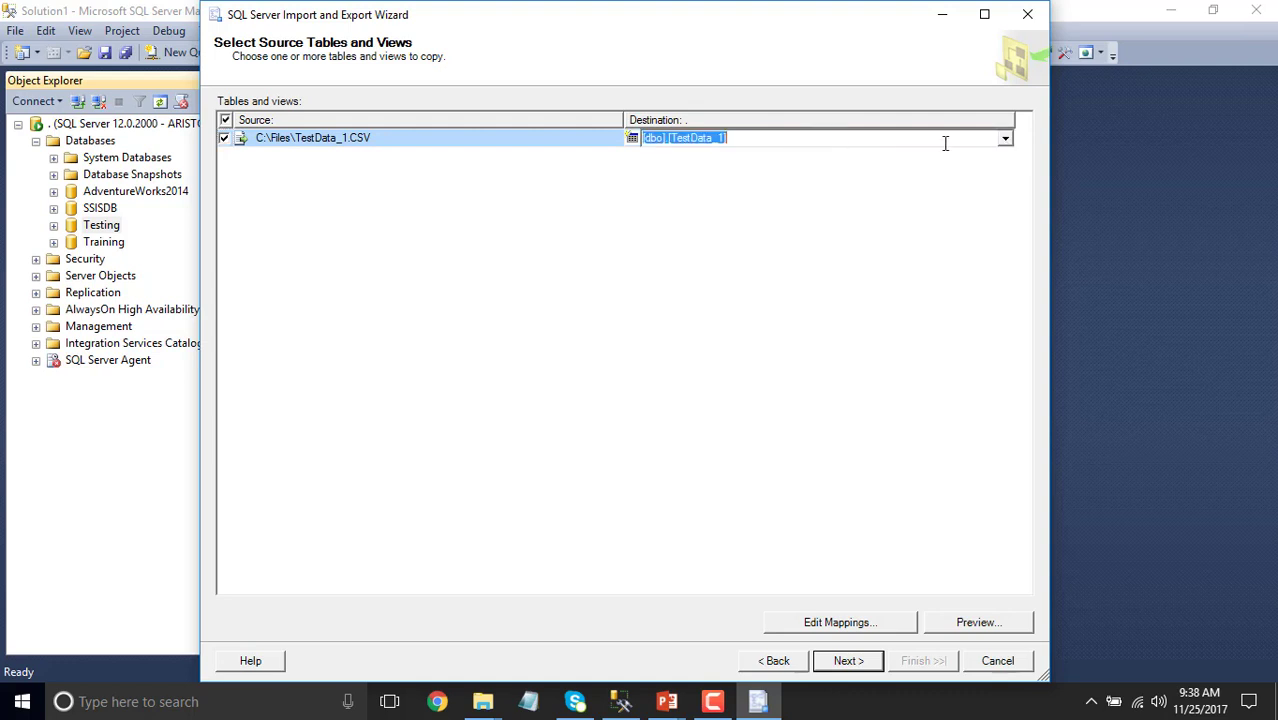
pyautogui.click(1006, 141)
pyautogui.scroll(-3, 935, 233)
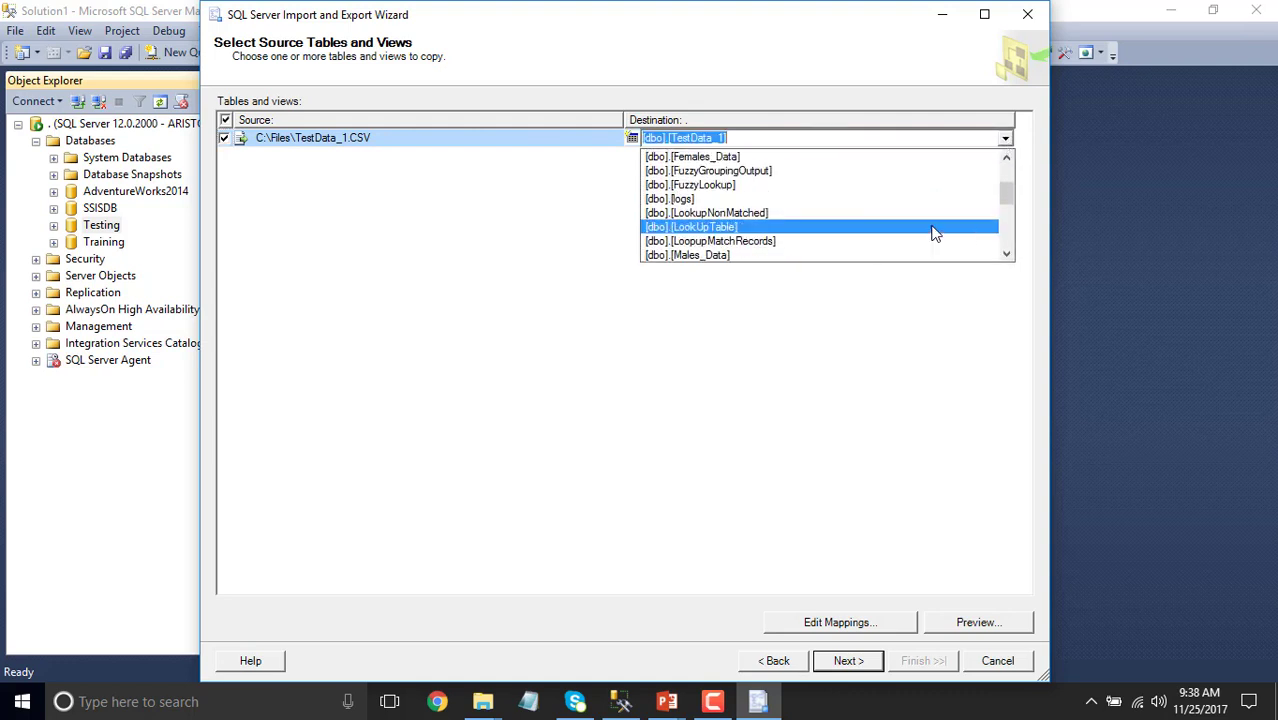
pyautogui.scroll(5, 923, 211)
pyautogui.click(752, 137)
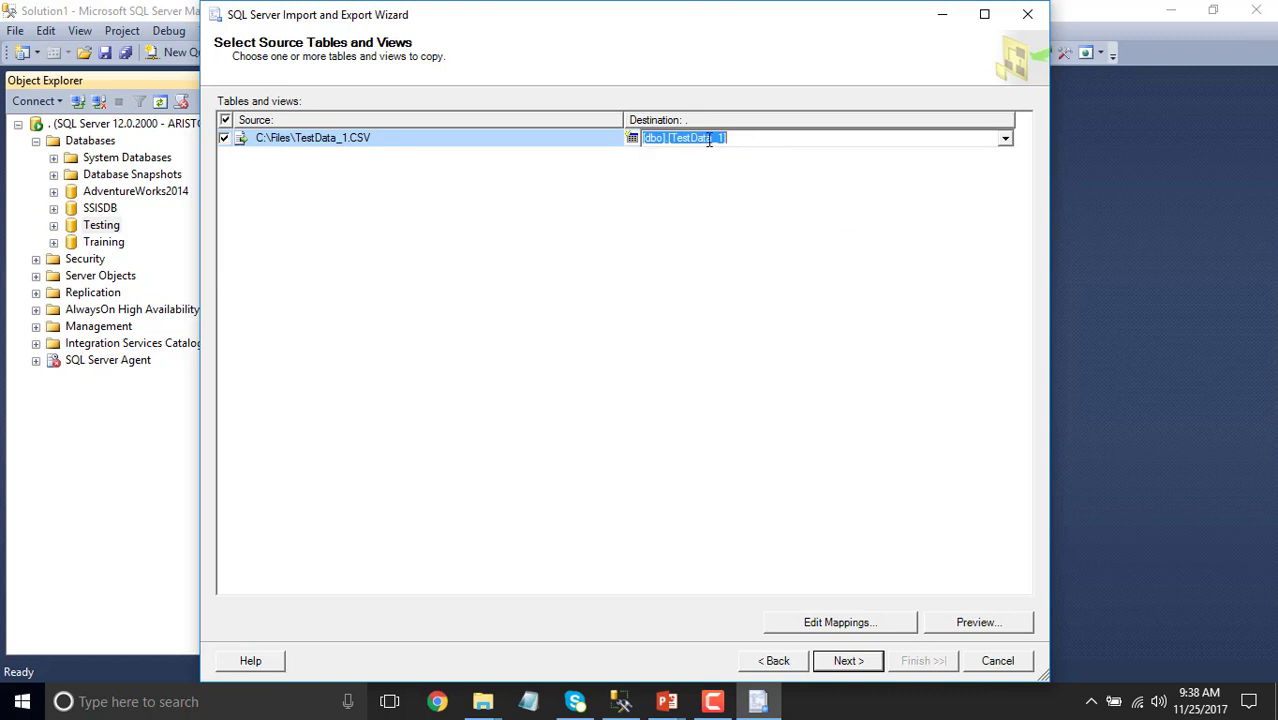
pyautogui.click(730, 137)
# Open the column mappings for TestData_100 and review the size of each column from id to Company_Name
pyautogui.click(830, 622)
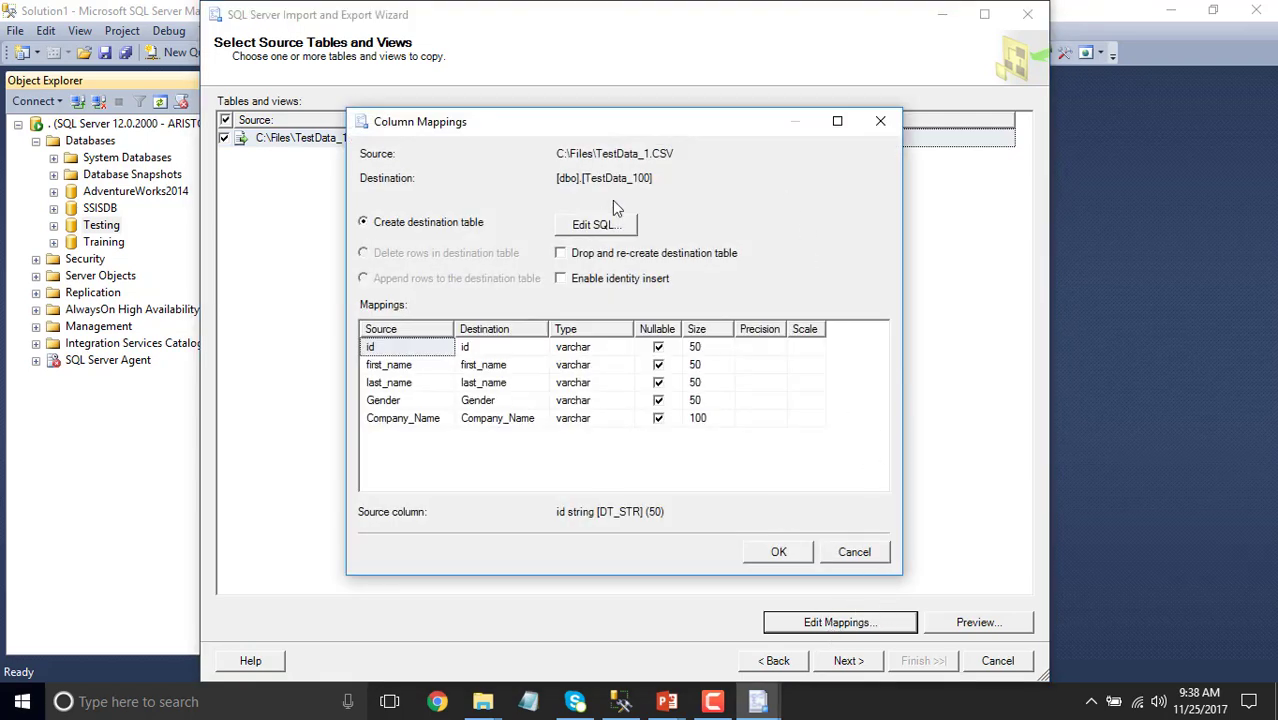
pyautogui.moveTo(590, 121); pyautogui.dragTo(584, 89)
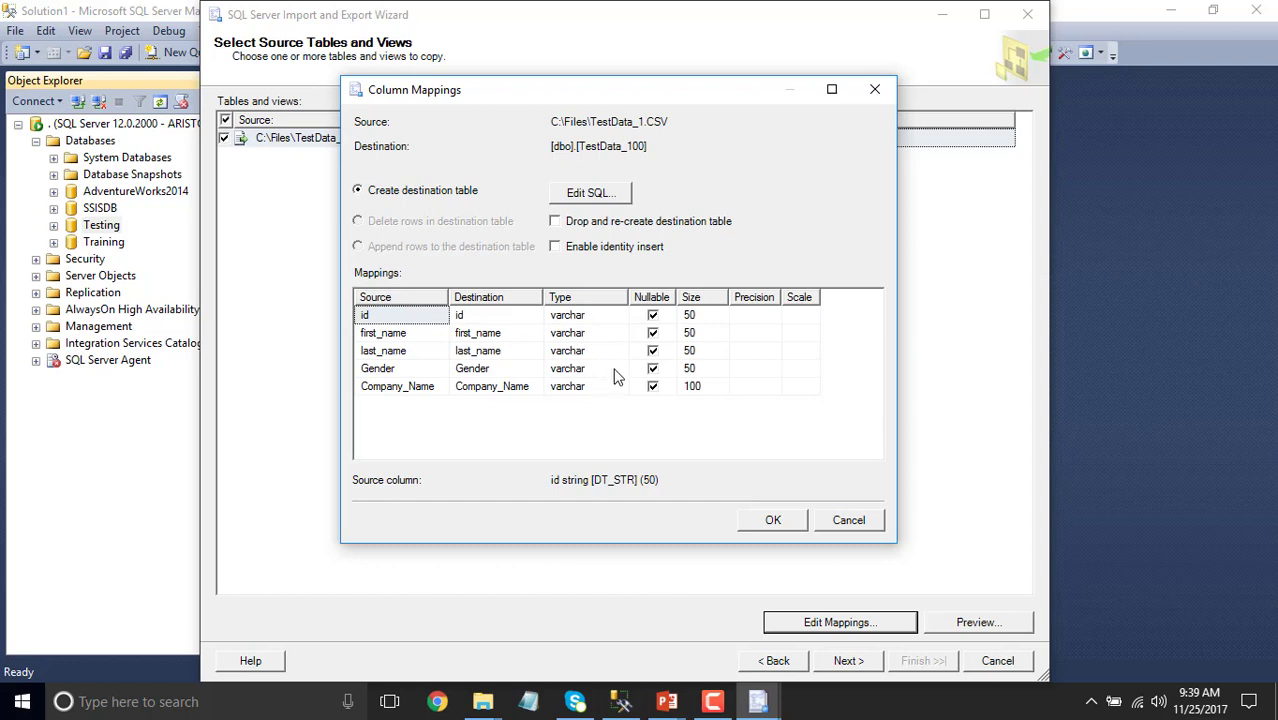
pyautogui.click(710, 370)
pyautogui.press('Up')
pyautogui.press('Up')
pyautogui.press('Up')
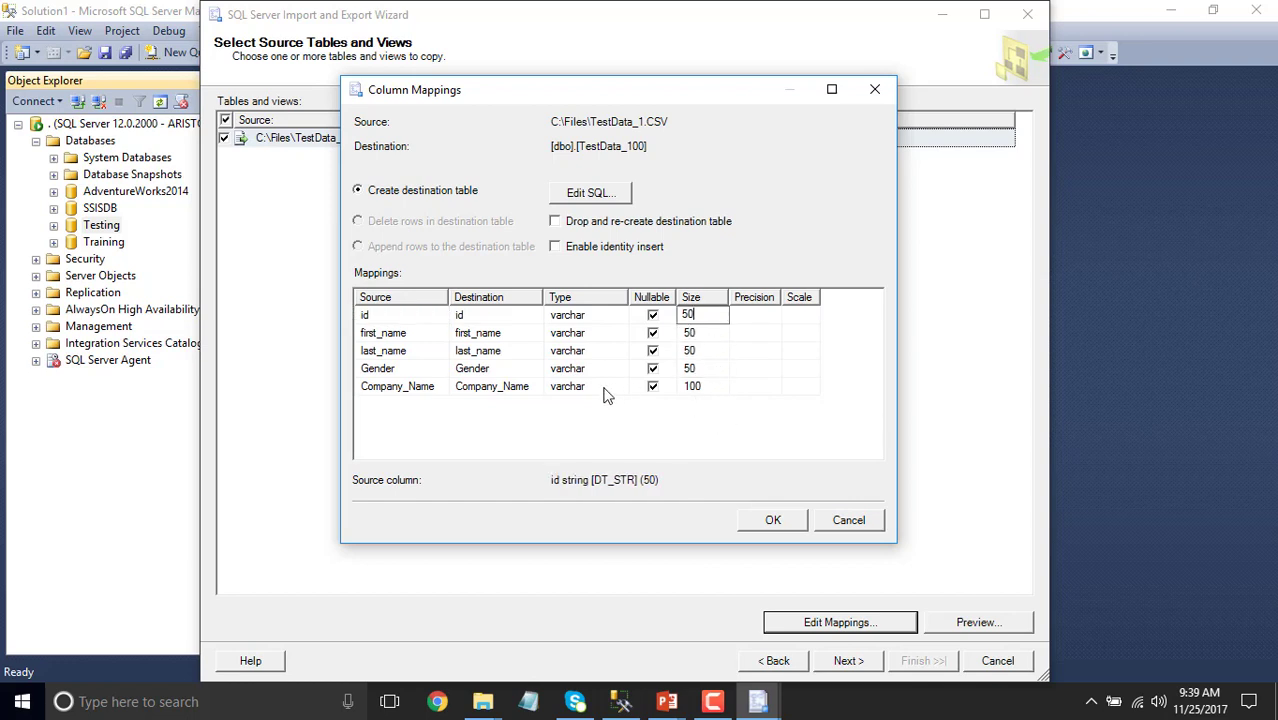
pyautogui.press('Down')
pyautogui.press('Down')
pyautogui.press('Down')
pyautogui.press('Down')
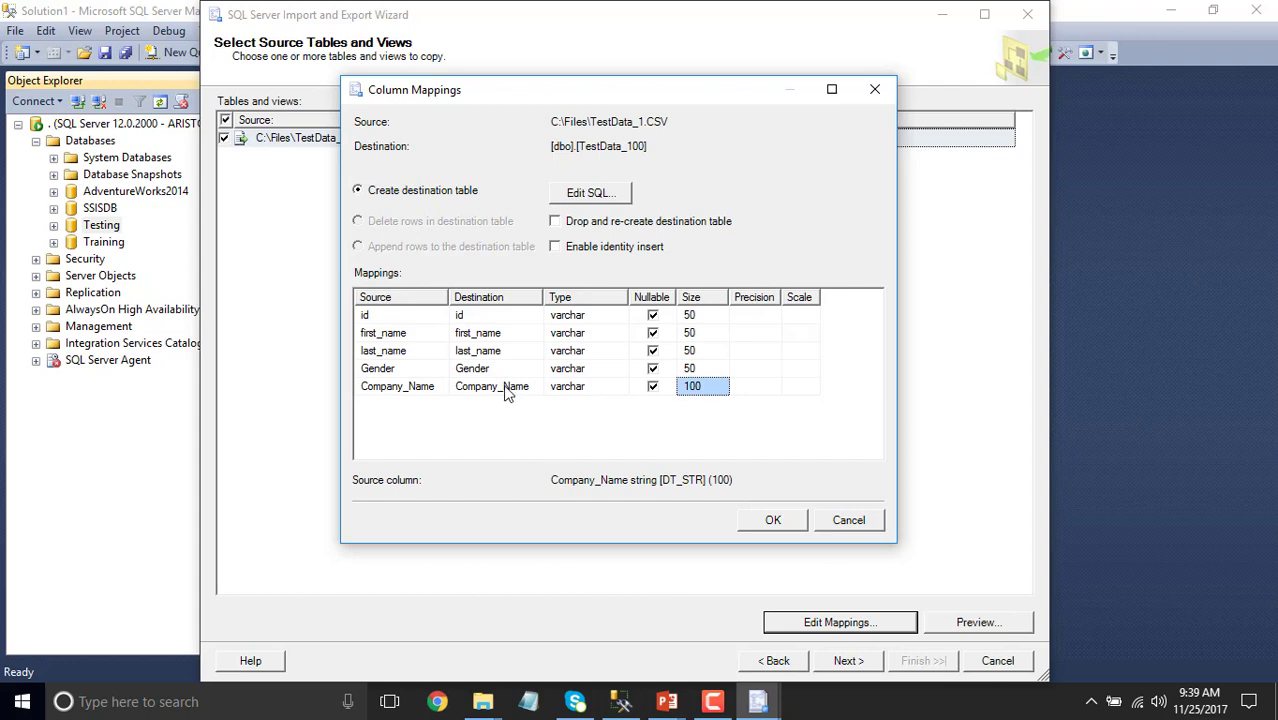
pyautogui.click(712, 389)
pyautogui.click(707, 317)
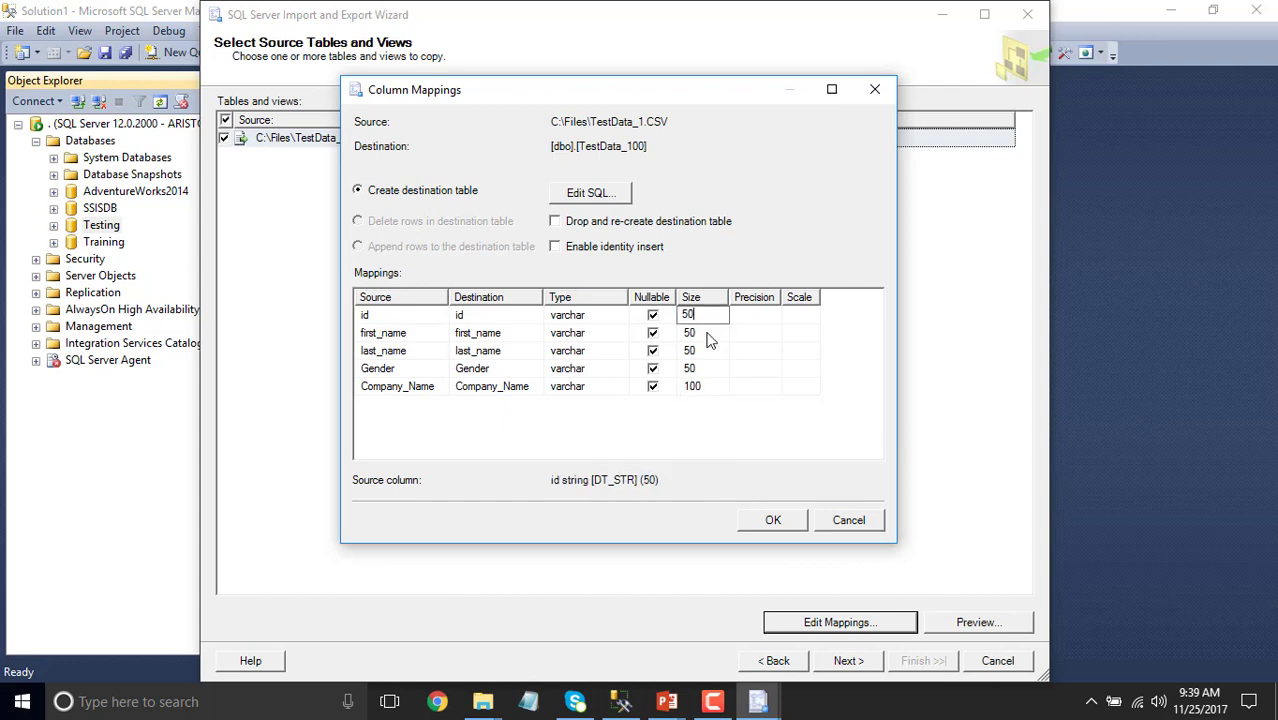
# Set the id column's destination type to int, confirm the mappings and proceed to the data type review
pyautogui.click(593, 316)
pyautogui.click(593, 318)
pyautogui.scroll(5, 565, 355)
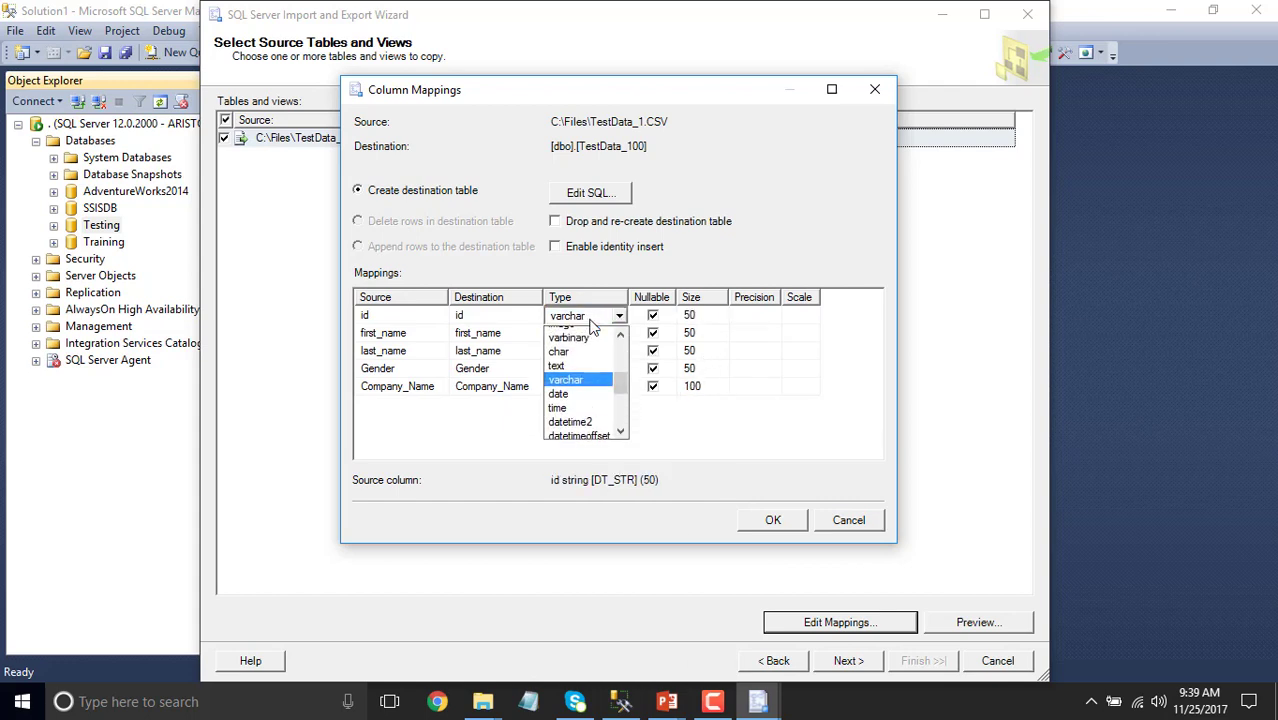
pyautogui.click(563, 350)
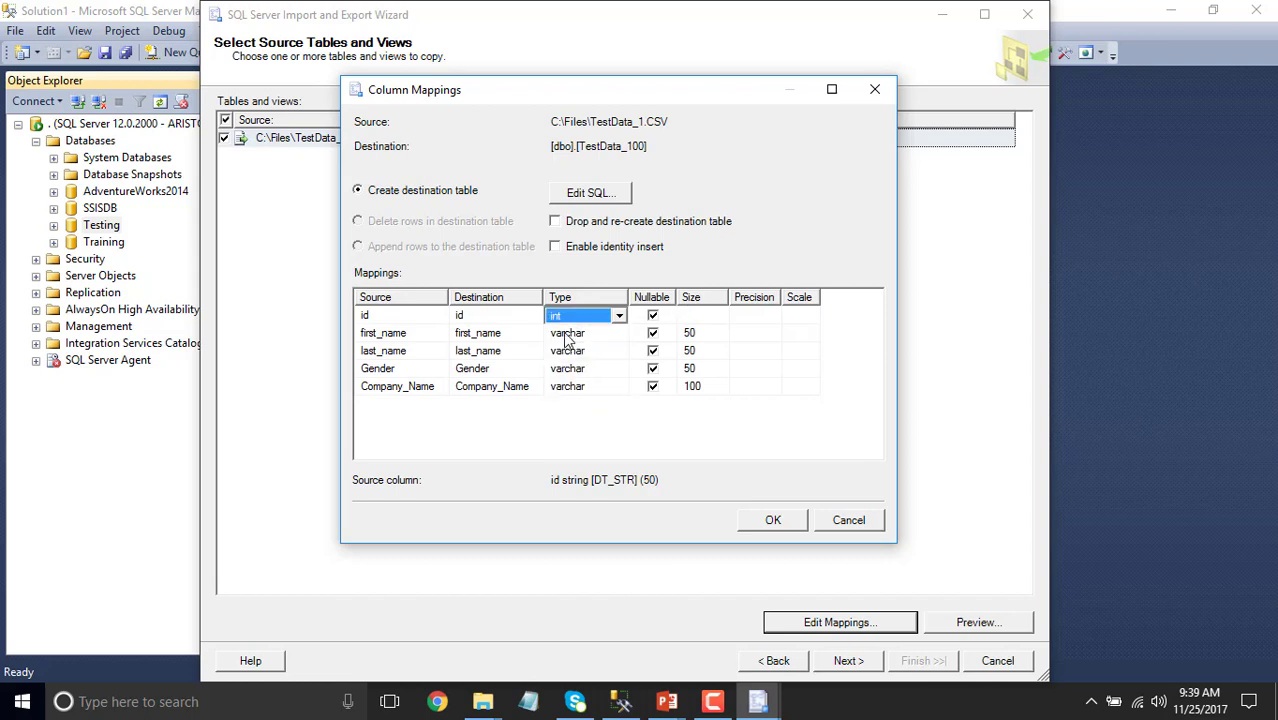
pyautogui.click(597, 432)
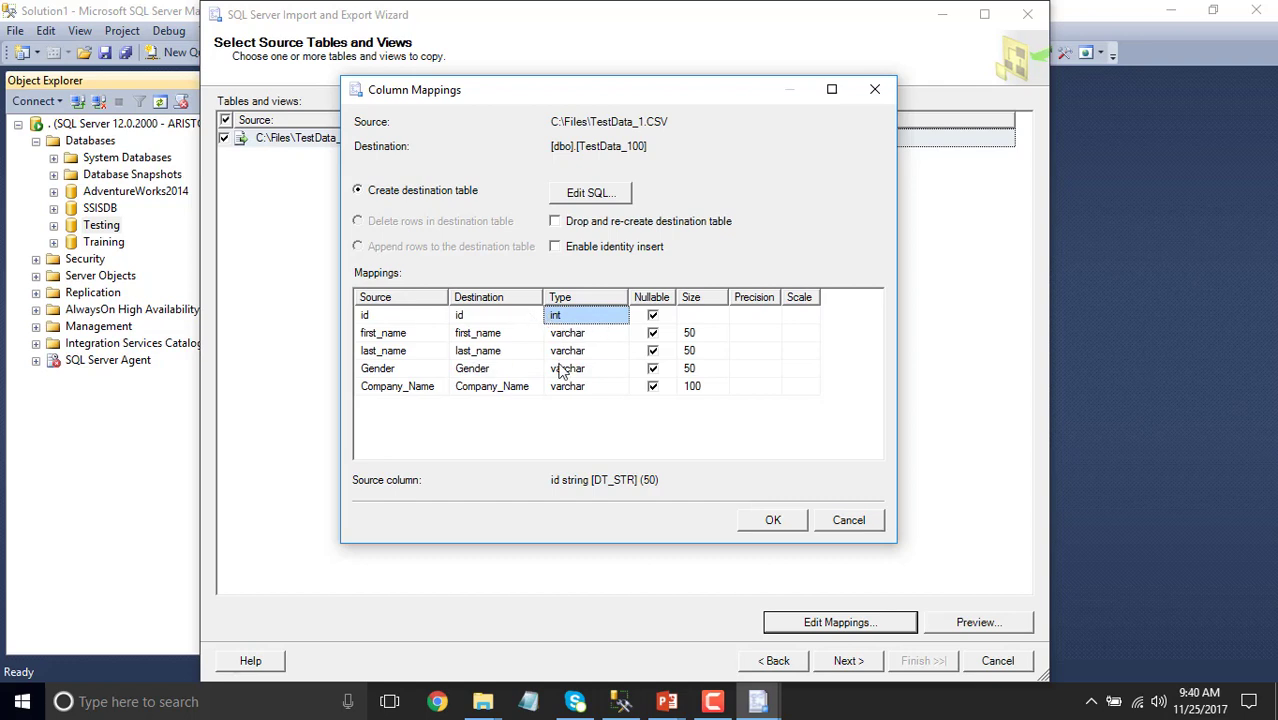
pyautogui.click(775, 521)
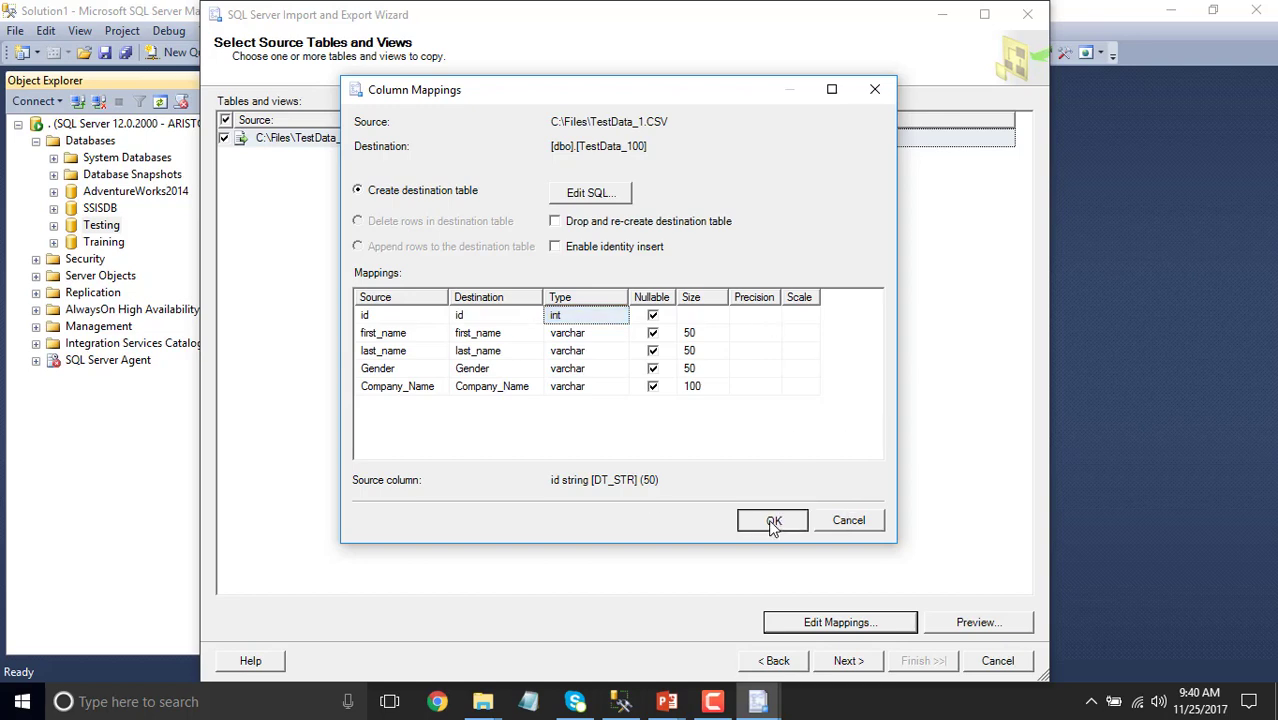
pyautogui.click(847, 662)
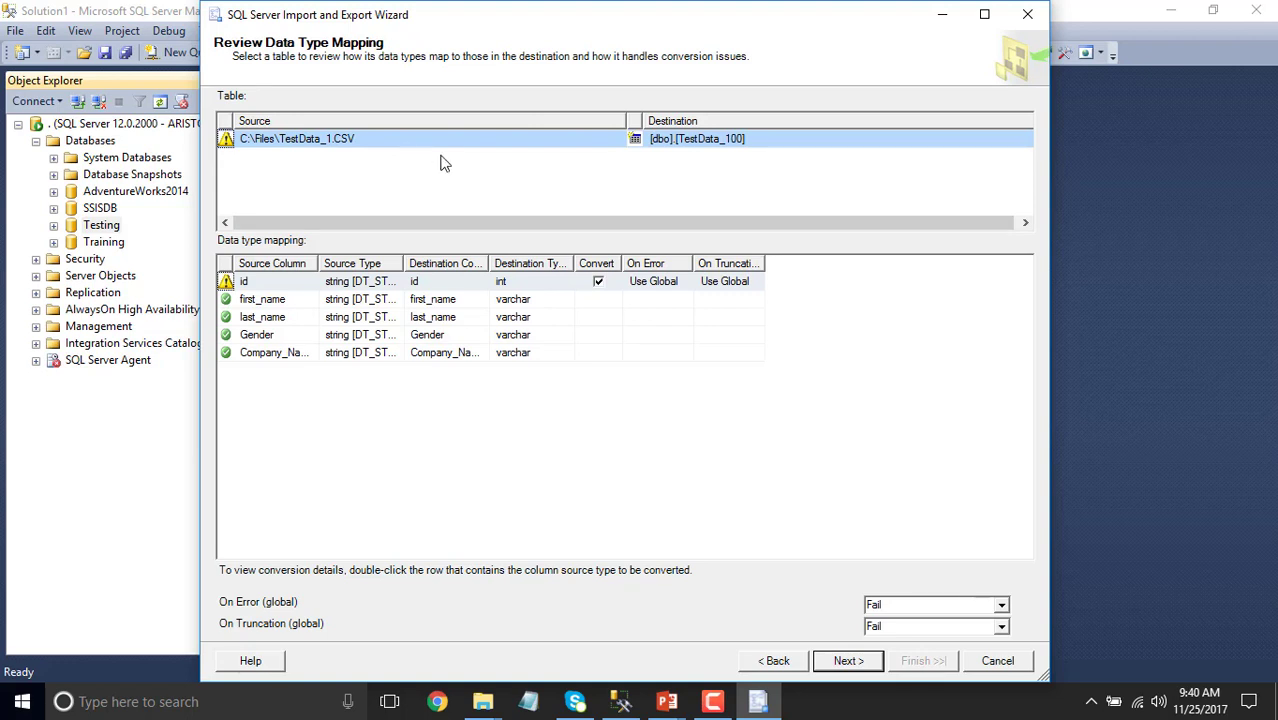
# Choose to save the SSIS package to the file system with the protection level "Encrypt sensitive data with user key" and proceed
pyautogui.click(848, 662)
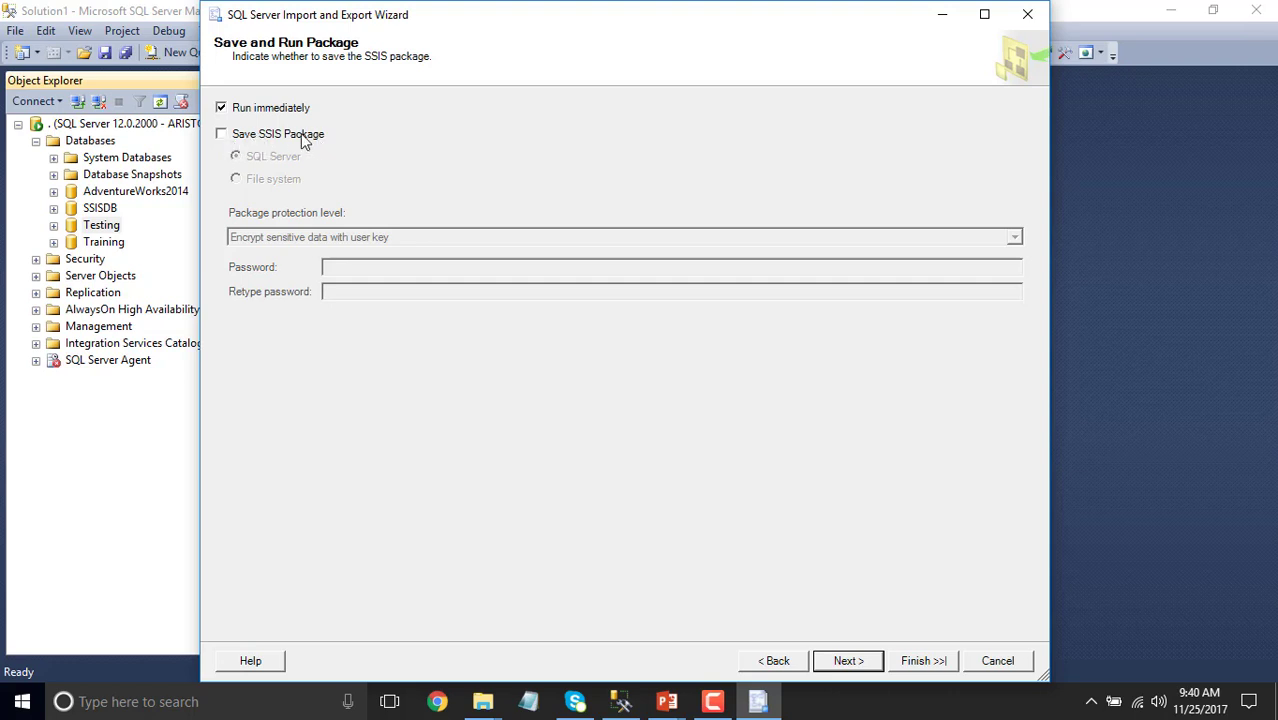
pyautogui.click(223, 135)
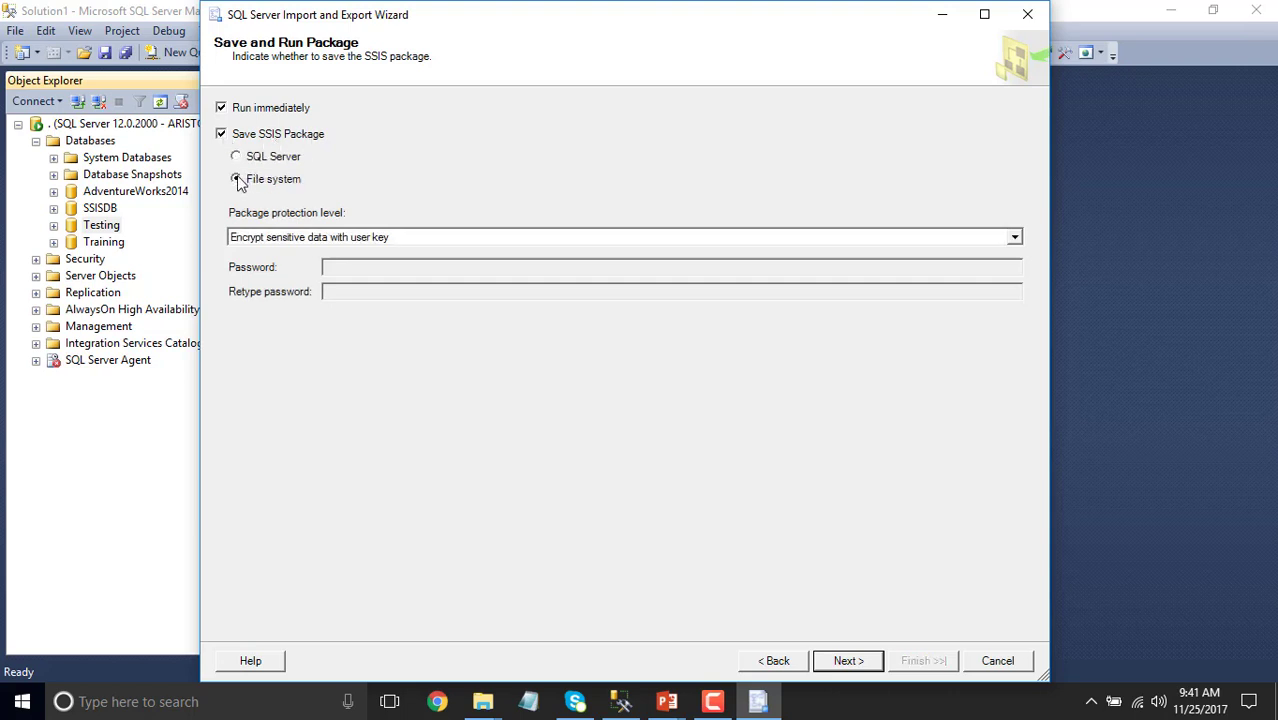
pyautogui.click(930, 270)
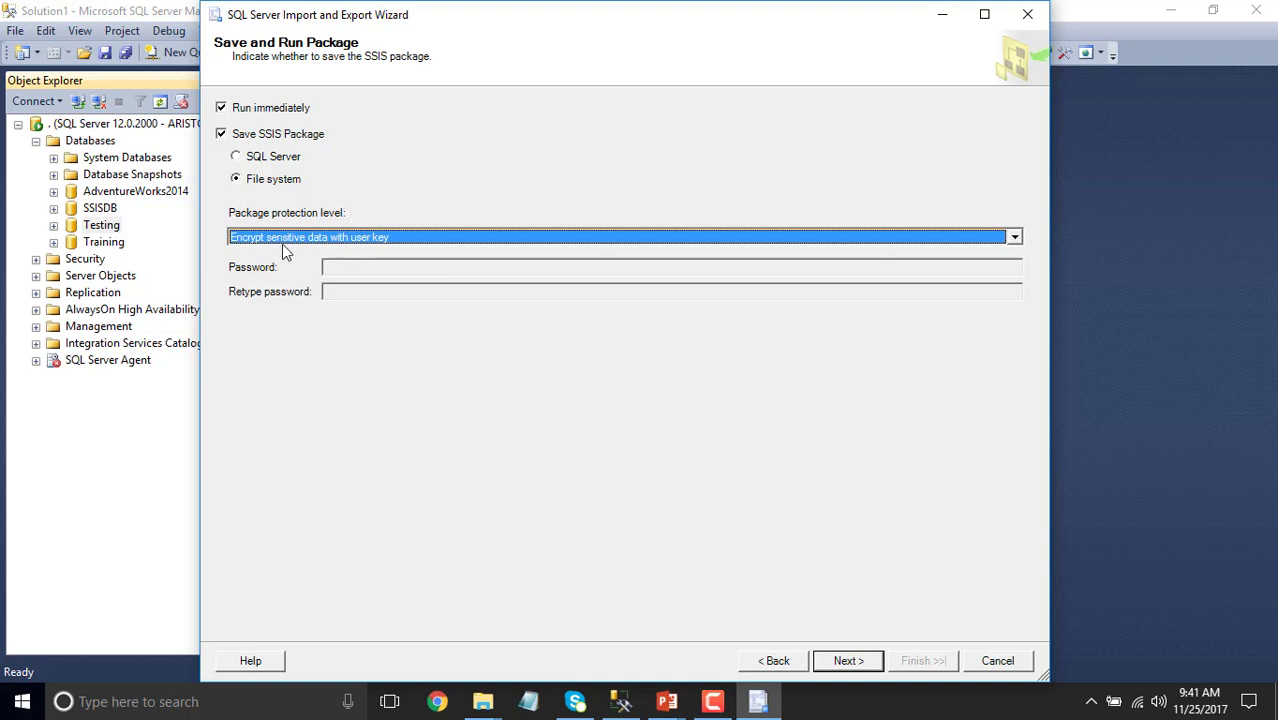
pyautogui.click(484, 240)
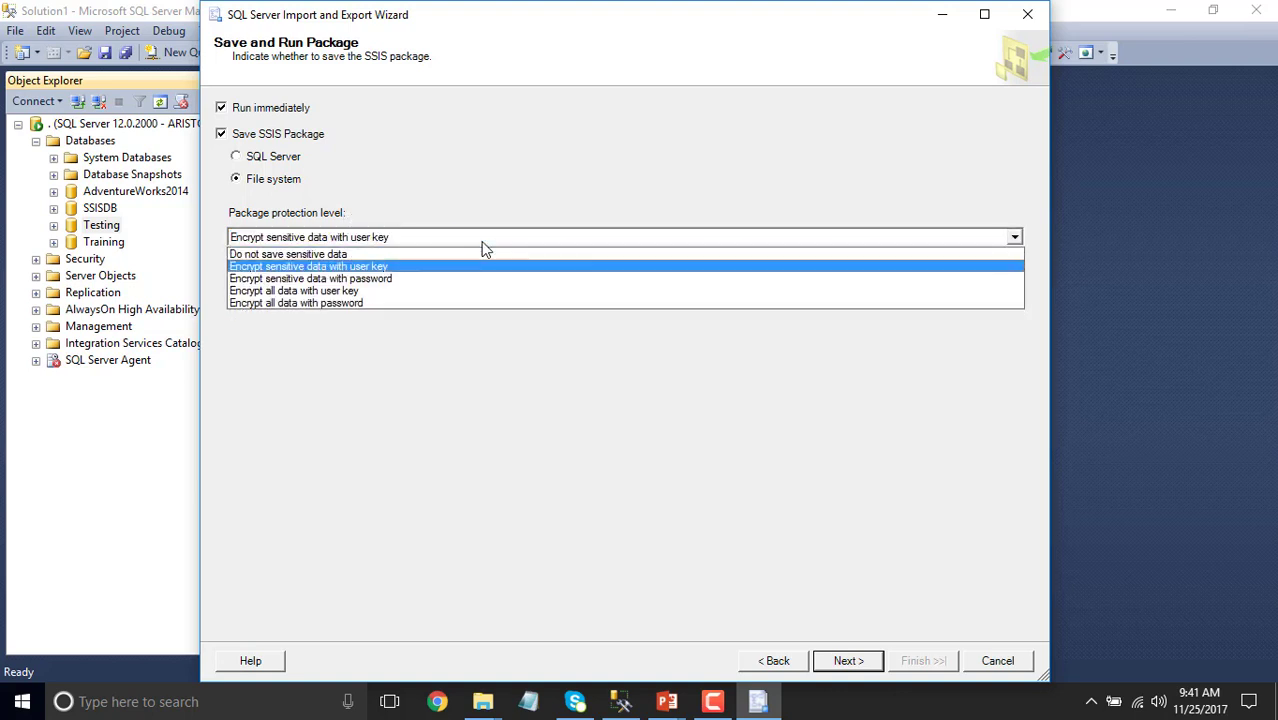
pyautogui.click(400, 268)
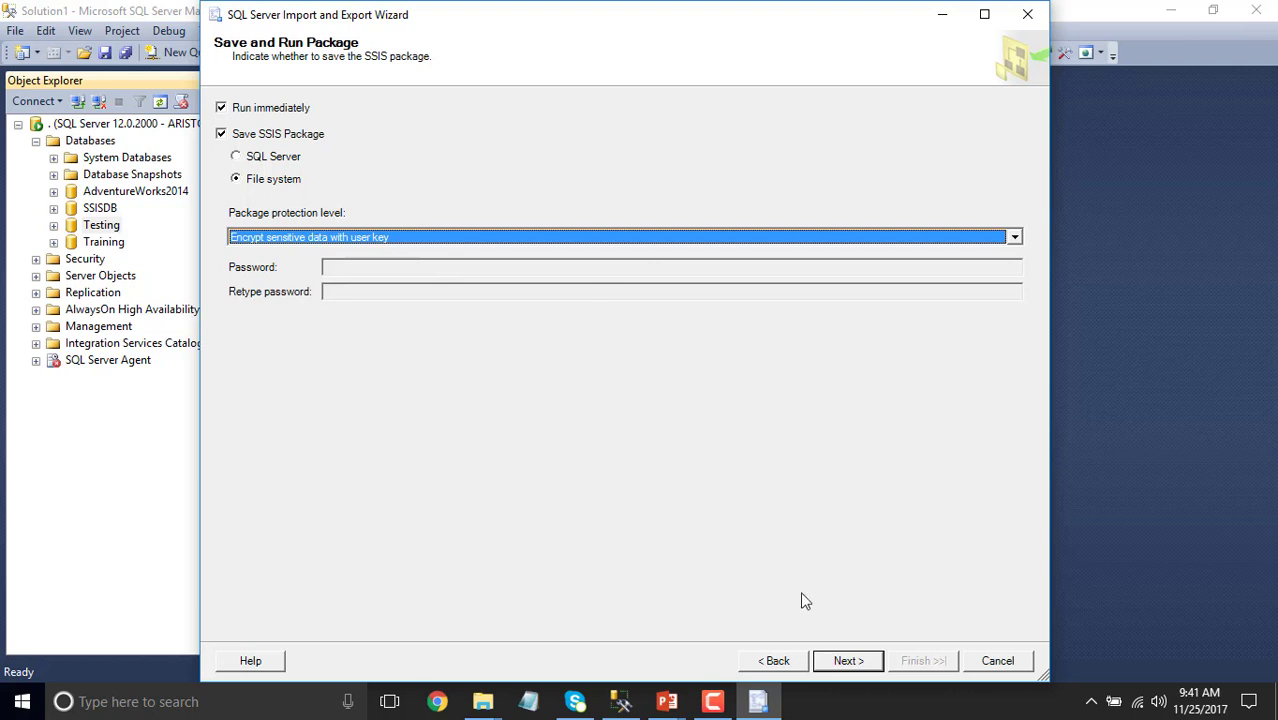
pyautogui.click(847, 661)
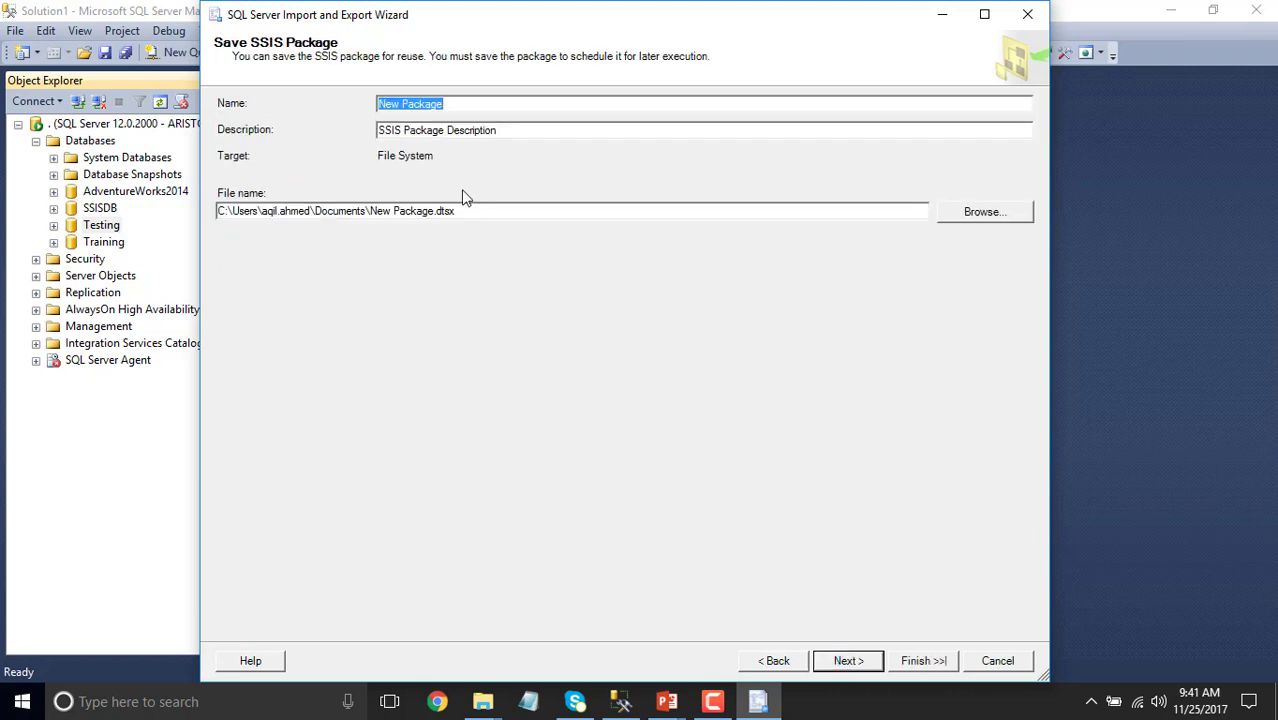
pyautogui.click(776, 664)
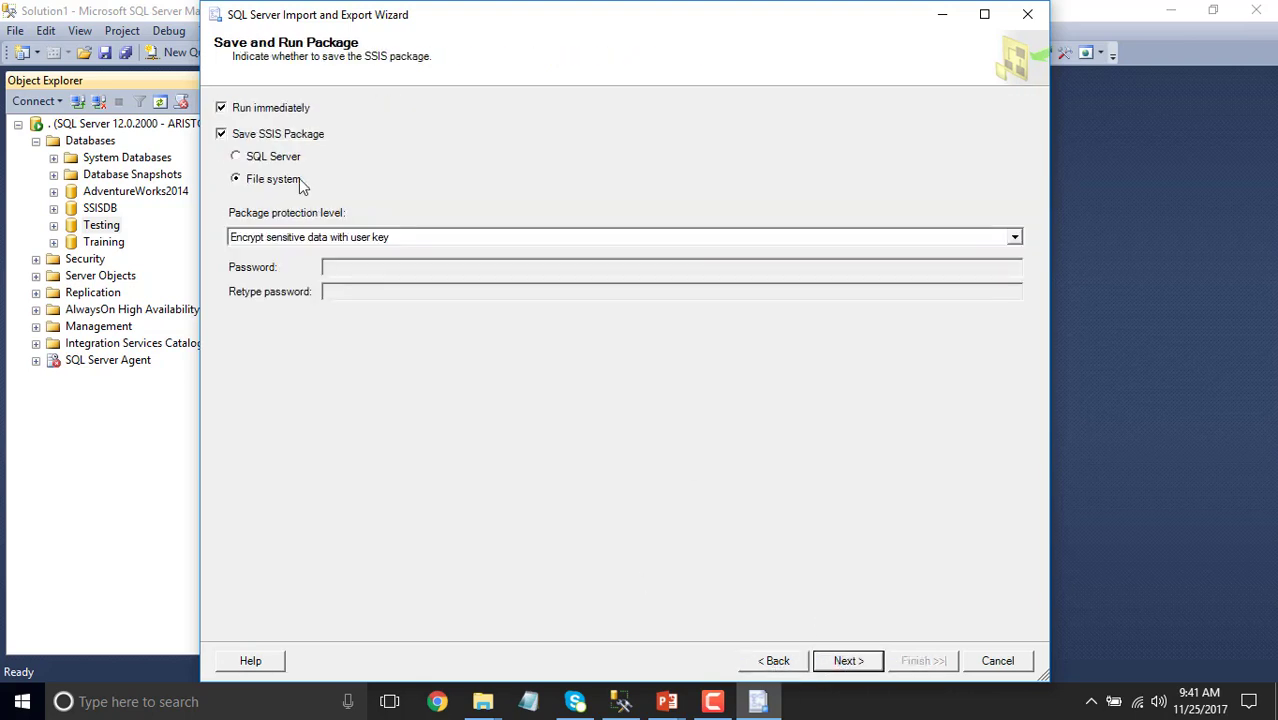
pyautogui.click(846, 661)
# Name the SSIS package LoadCSVFile
pyautogui.click(478, 104)
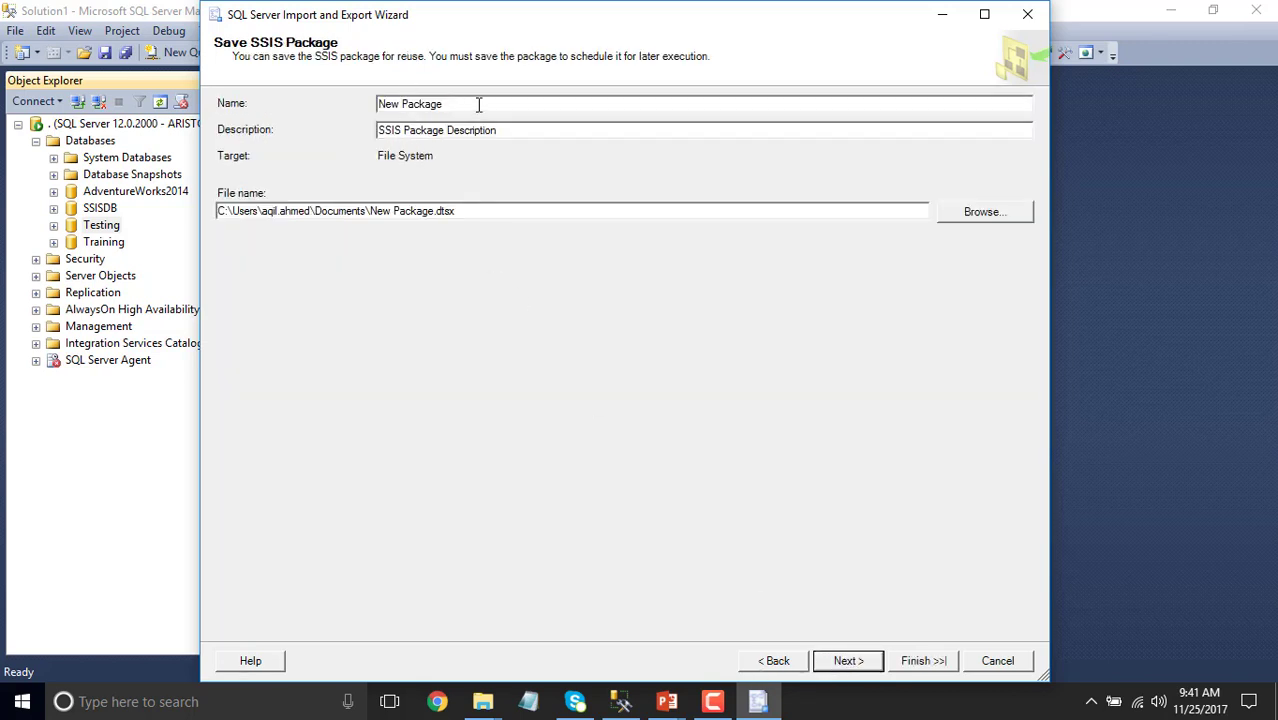
pyautogui.moveTo(464, 104); pyautogui.dragTo(336, 103)
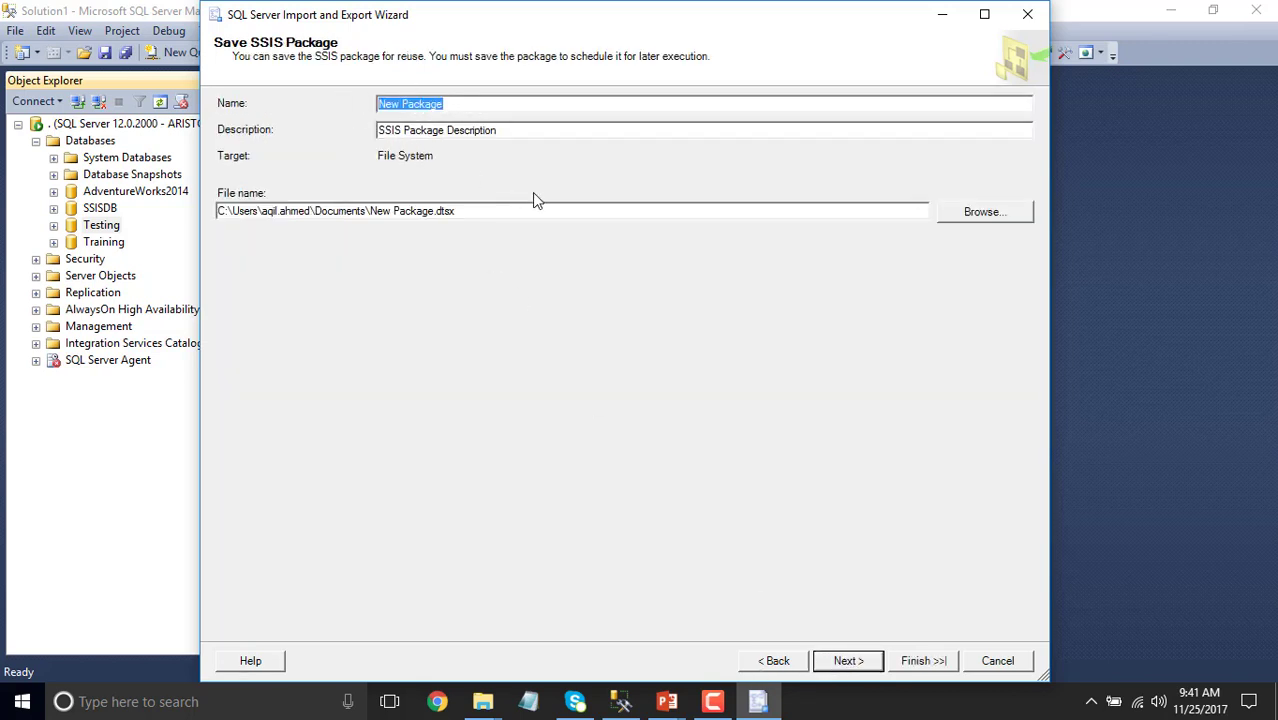
pyautogui.write('Load')
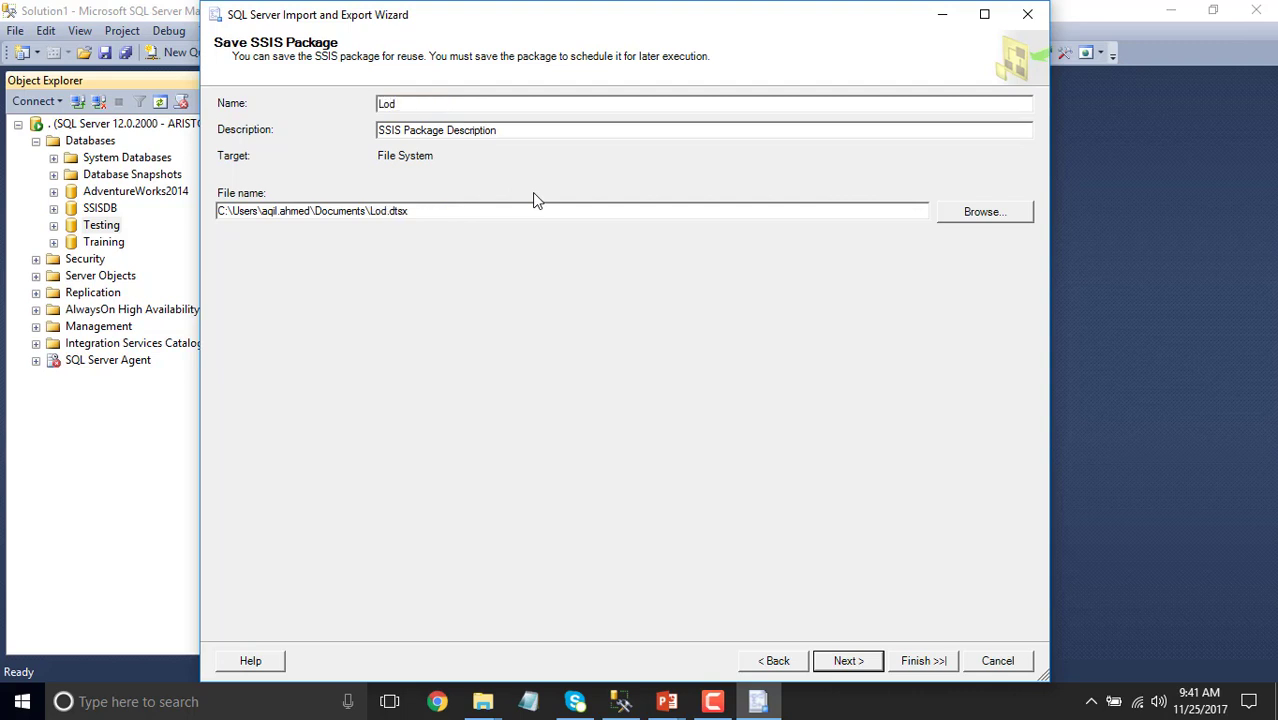
pyautogui.write('CSVFile')
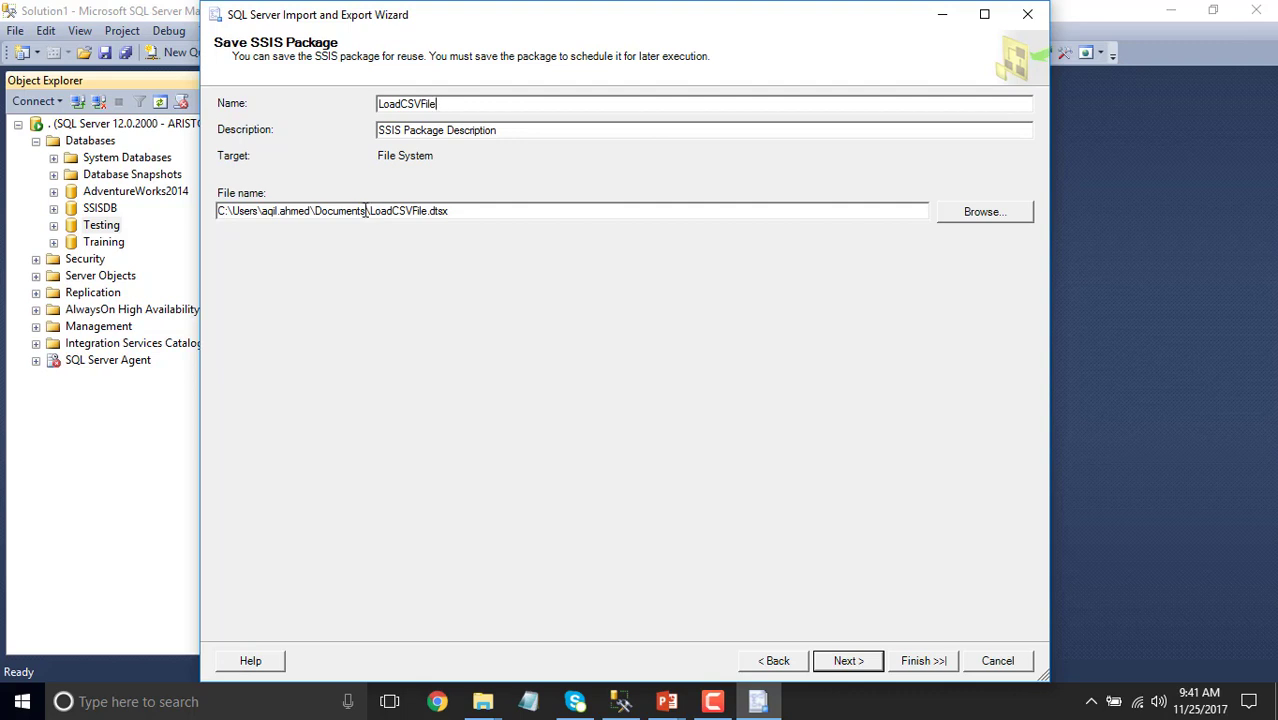
# Copy the folder part of the package's file path and open that Documents folder in File Explorer
pyautogui.moveTo(366, 211); pyautogui.dragTo(190, 200)
pyautogui.hotkey('ctrl', 'c')
pyautogui.click(528, 701)
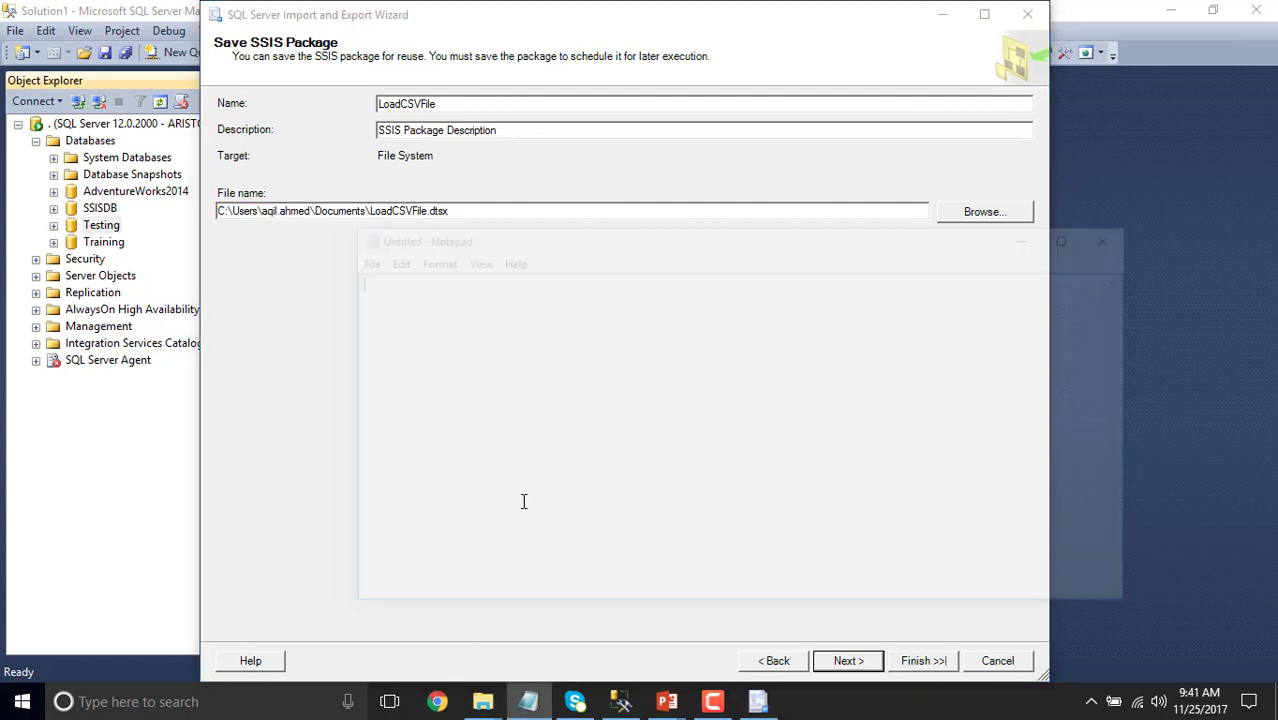
pyautogui.hotkey('ctrl', 'v')
pyautogui.click(377, 287)
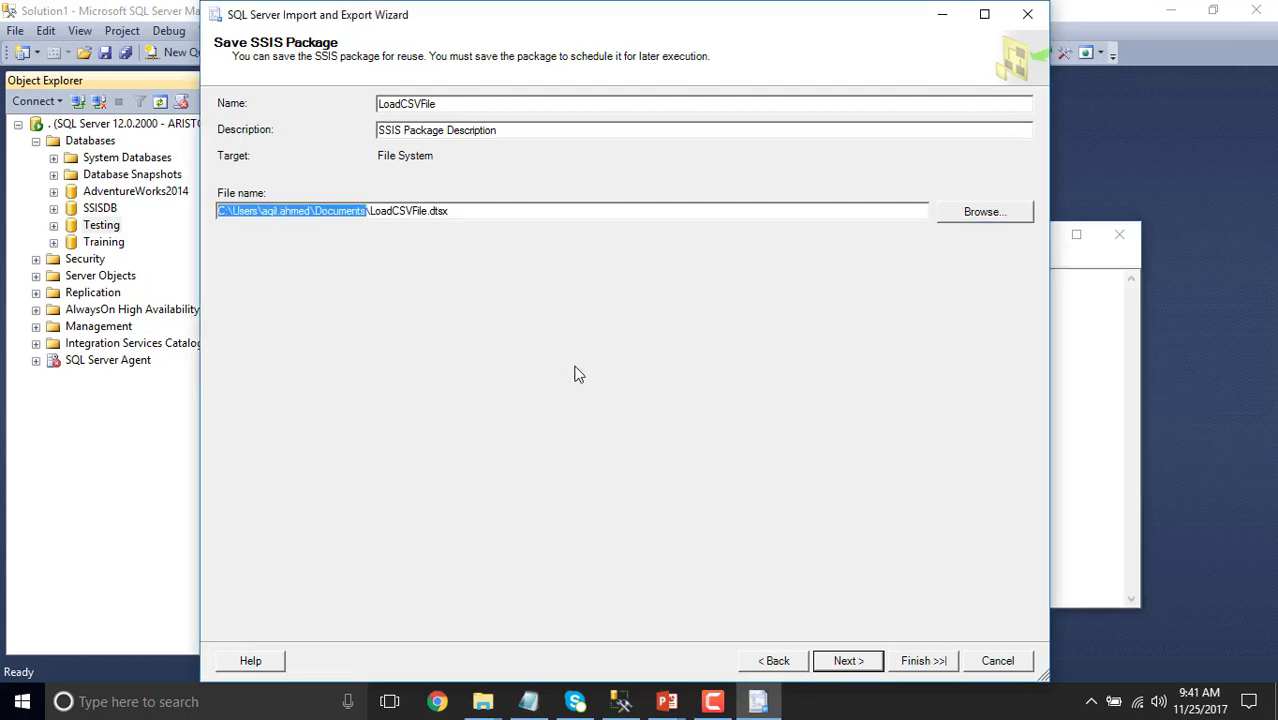
pyautogui.click(482, 701)
pyautogui.click(477, 470)
pyautogui.press('super+r')
pyautogui.hotkey('ctrl', 'v')
pyautogui.press('Return')
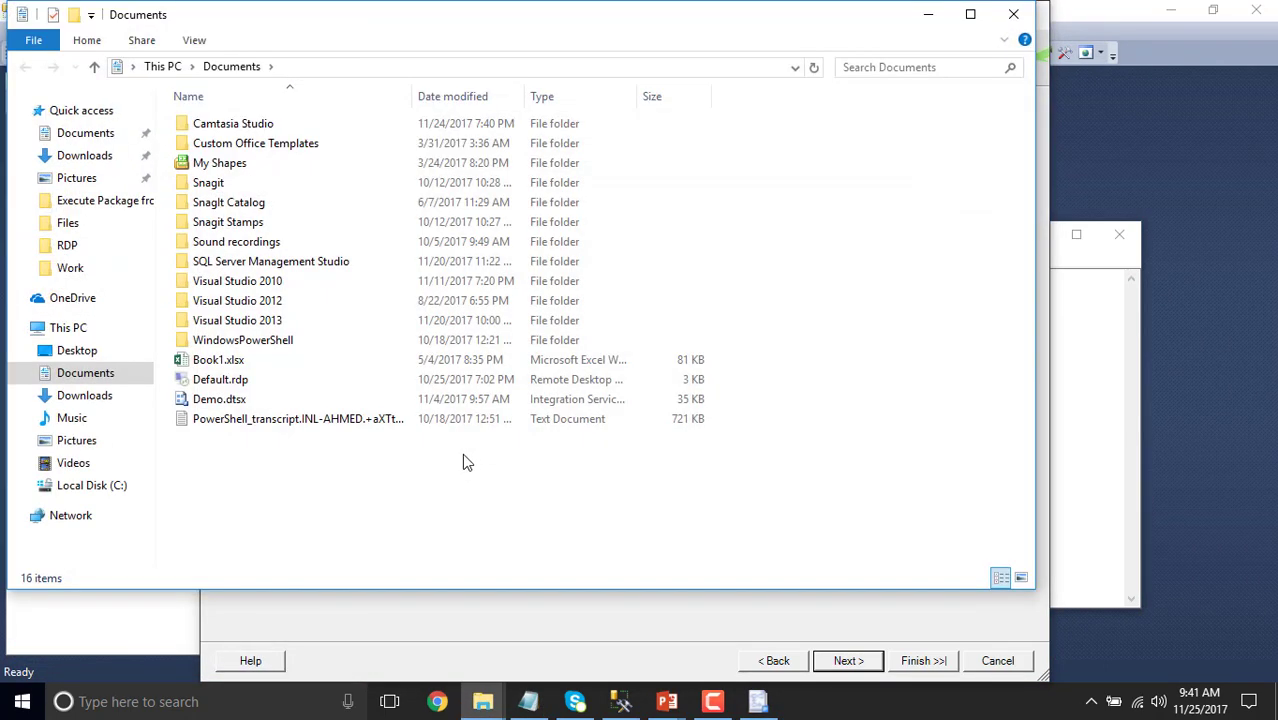
# Delete Demo.dtsx and the PowerShell transcript file from the Documents folder, then return to the import wizard
pyautogui.click(218, 399)
pyautogui.keyDown('shift'); pyautogui.click(222, 420); pyautogui.keyUp('shift')
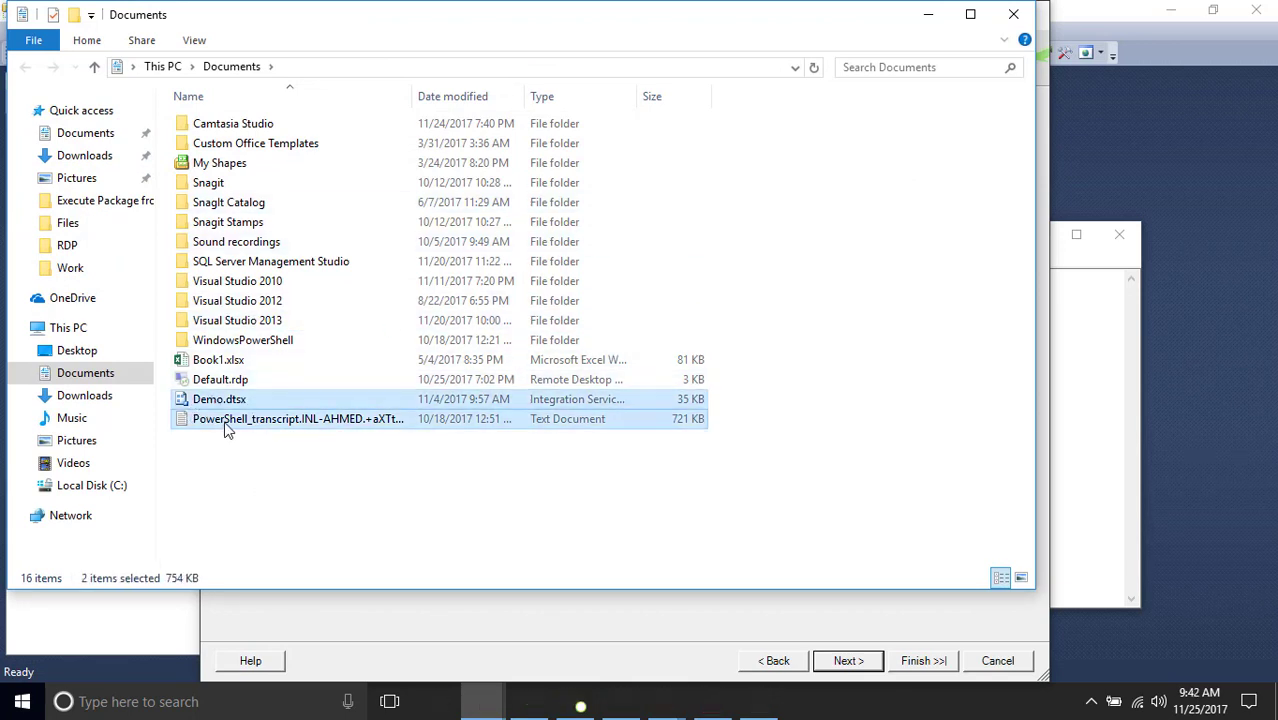
pyautogui.press('Delete')
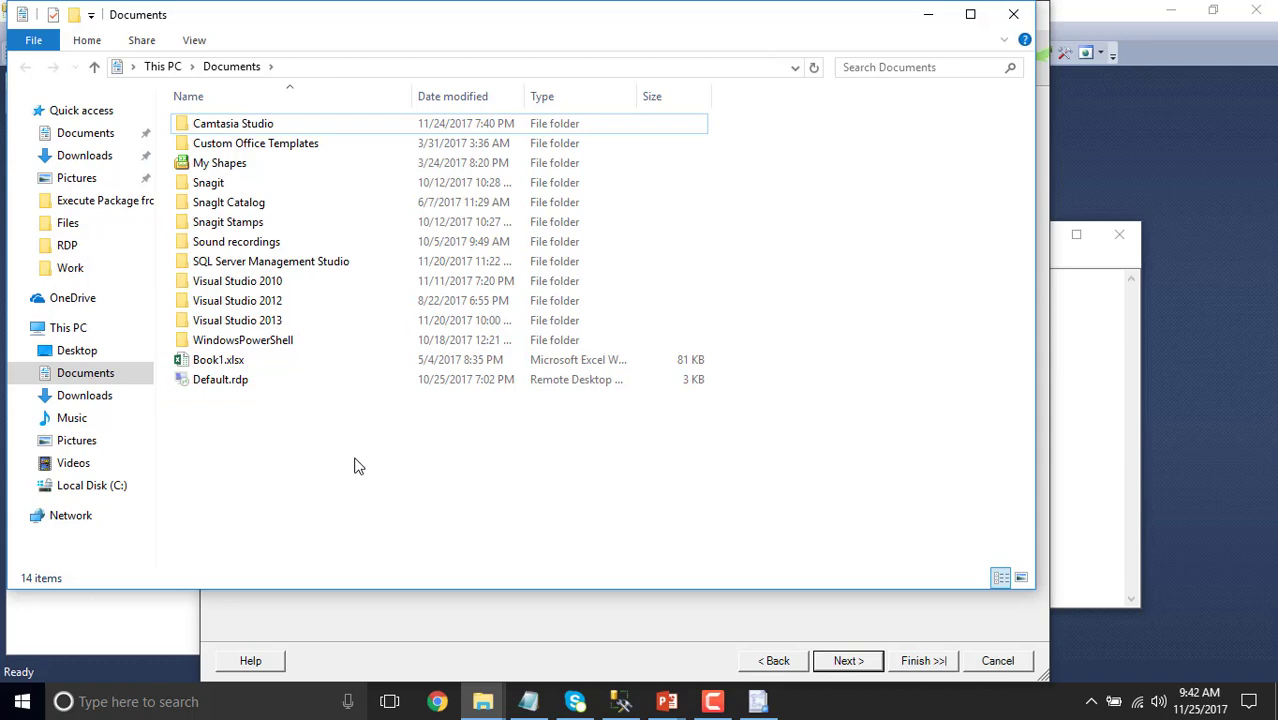
pyautogui.click(928, 14)
# Proceed to the wizard's summary page and review the destination provider and the copy action for the target table
pyautogui.click(848, 661)
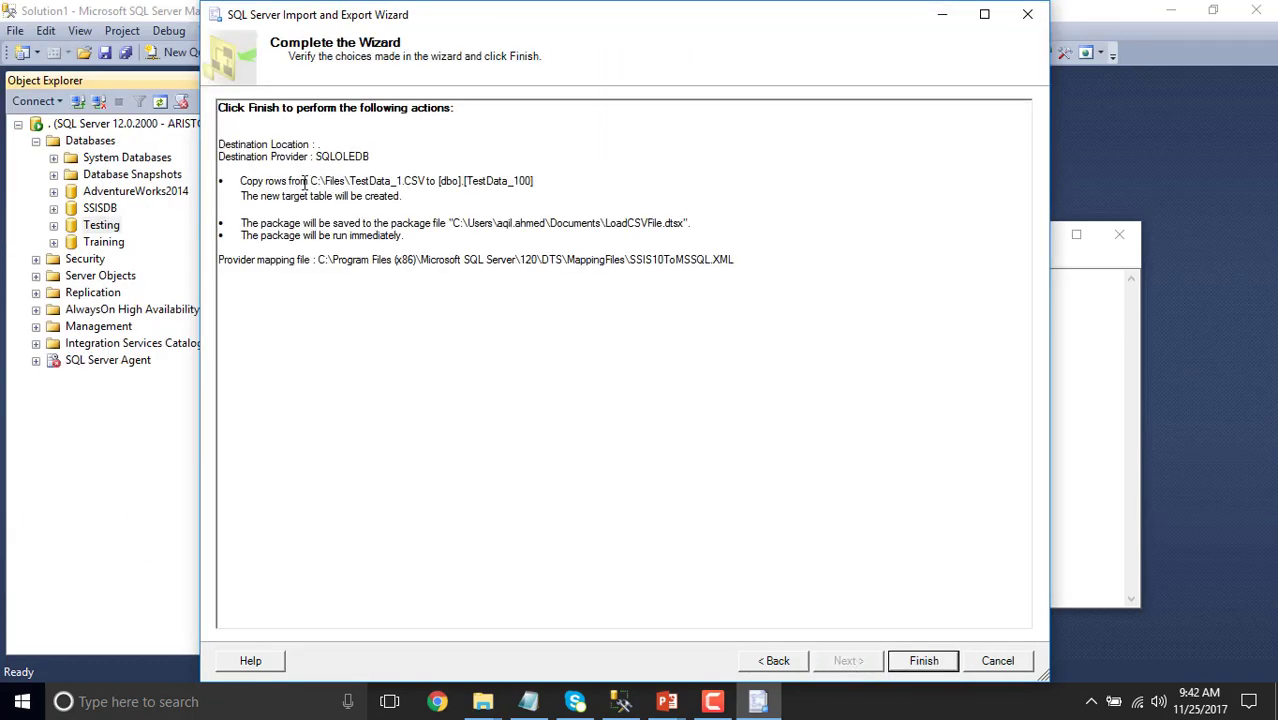
pyautogui.moveTo(222, 156); pyautogui.dragTo(378, 157)
pyautogui.click(239, 197)
pyautogui.moveTo(243, 182); pyautogui.dragTo(533, 181)
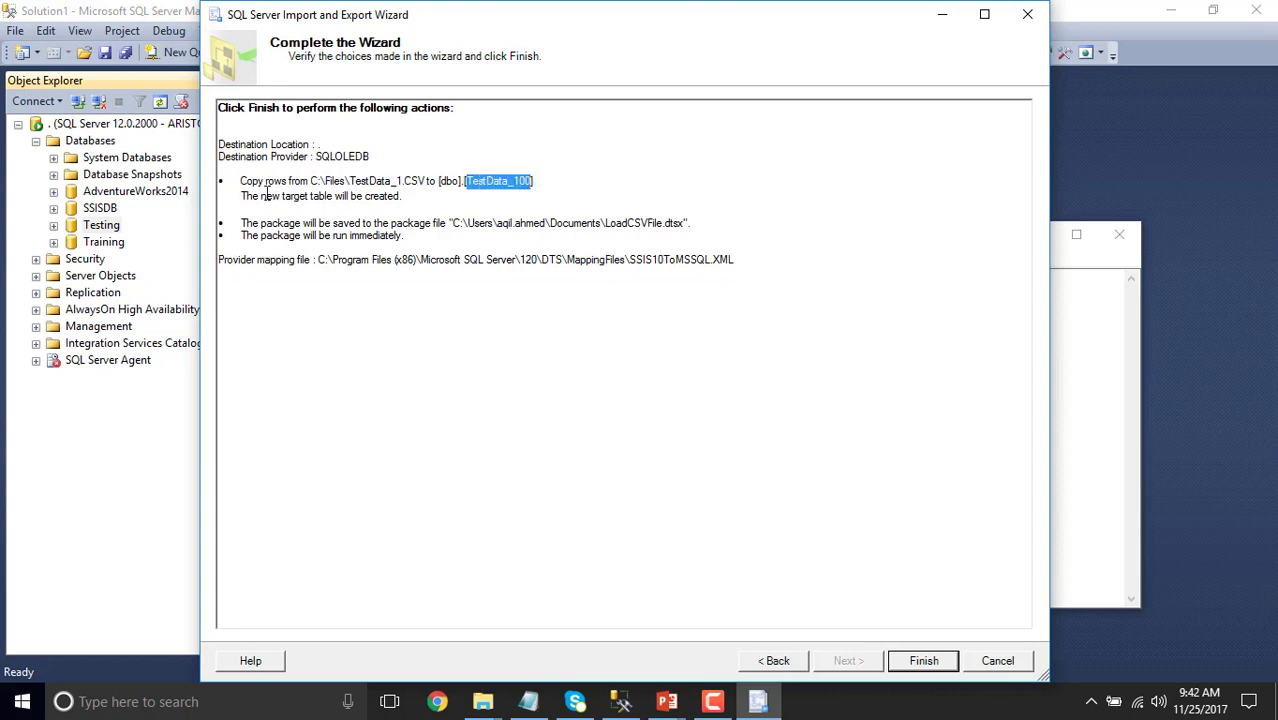
# Review the target table and package-saving actions in the wizard's summary, run the import, and close the wizard
pyautogui.moveTo(262, 196); pyautogui.dragTo(388, 193)
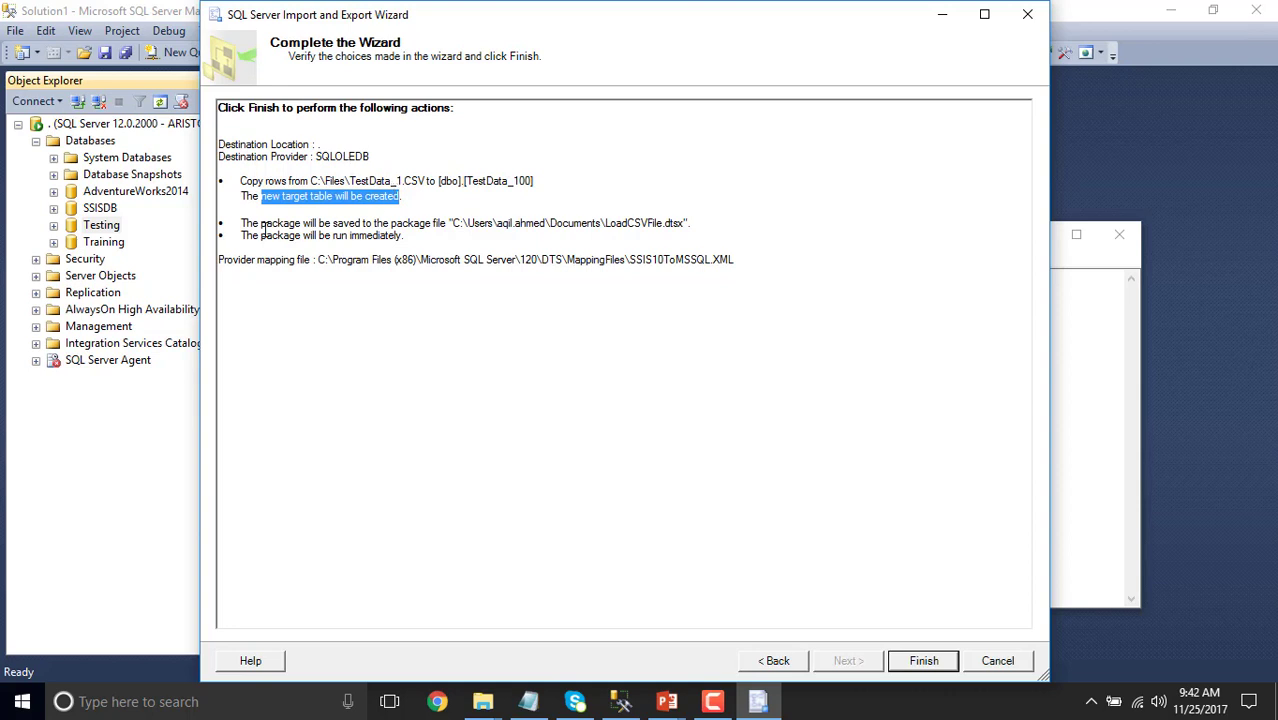
pyautogui.moveTo(242, 223); pyautogui.dragTo(649, 226)
pyautogui.click(422, 304)
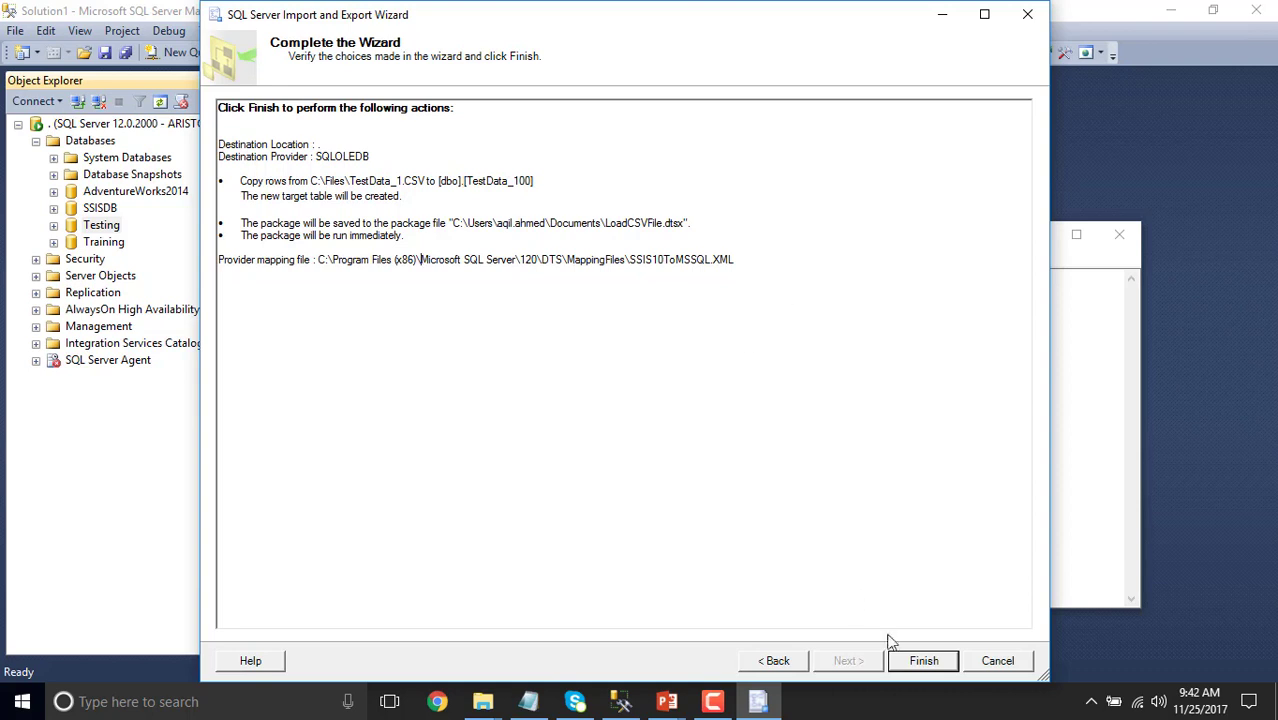
pyautogui.click(927, 672)
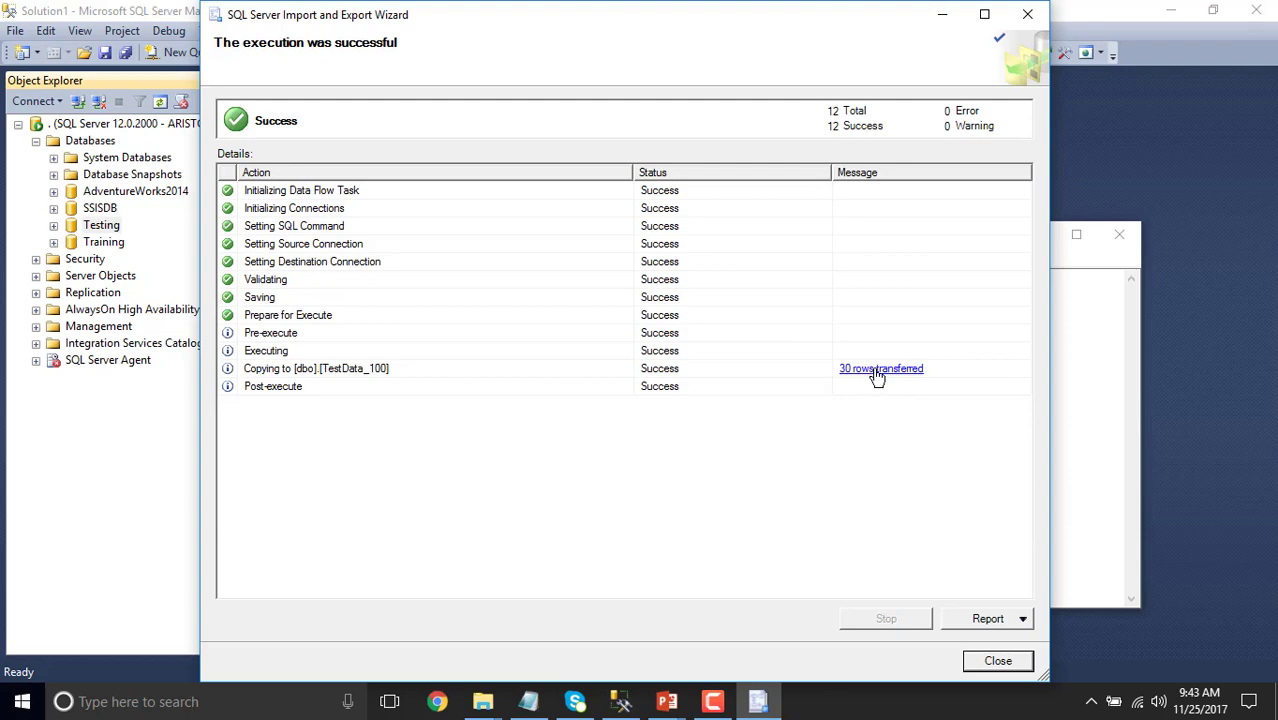
pyautogui.click(1003, 667)
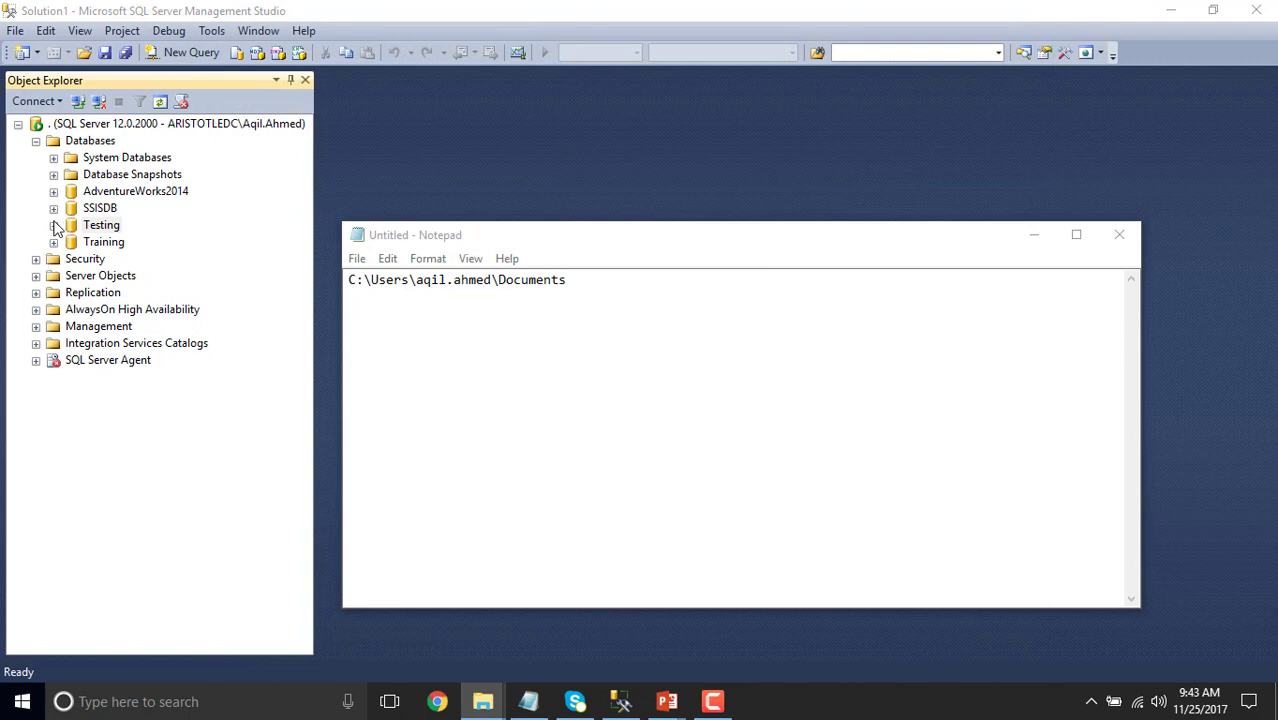
# Expand the Testing database in Object Explorer and refresh its Tables folder to find dbo.TestData_100
pyautogui.click(54, 226)
pyautogui.rightClick(122, 160)
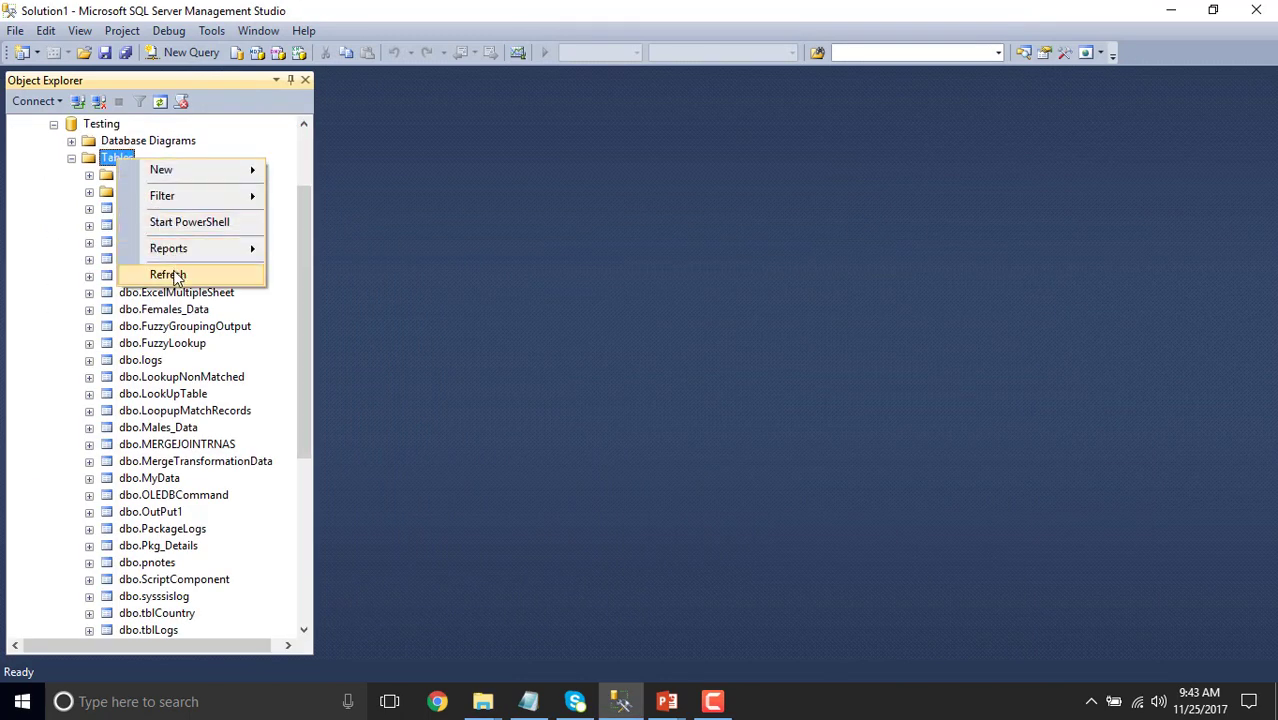
pyautogui.click(175, 277)
pyautogui.scroll(-3, 185, 400)
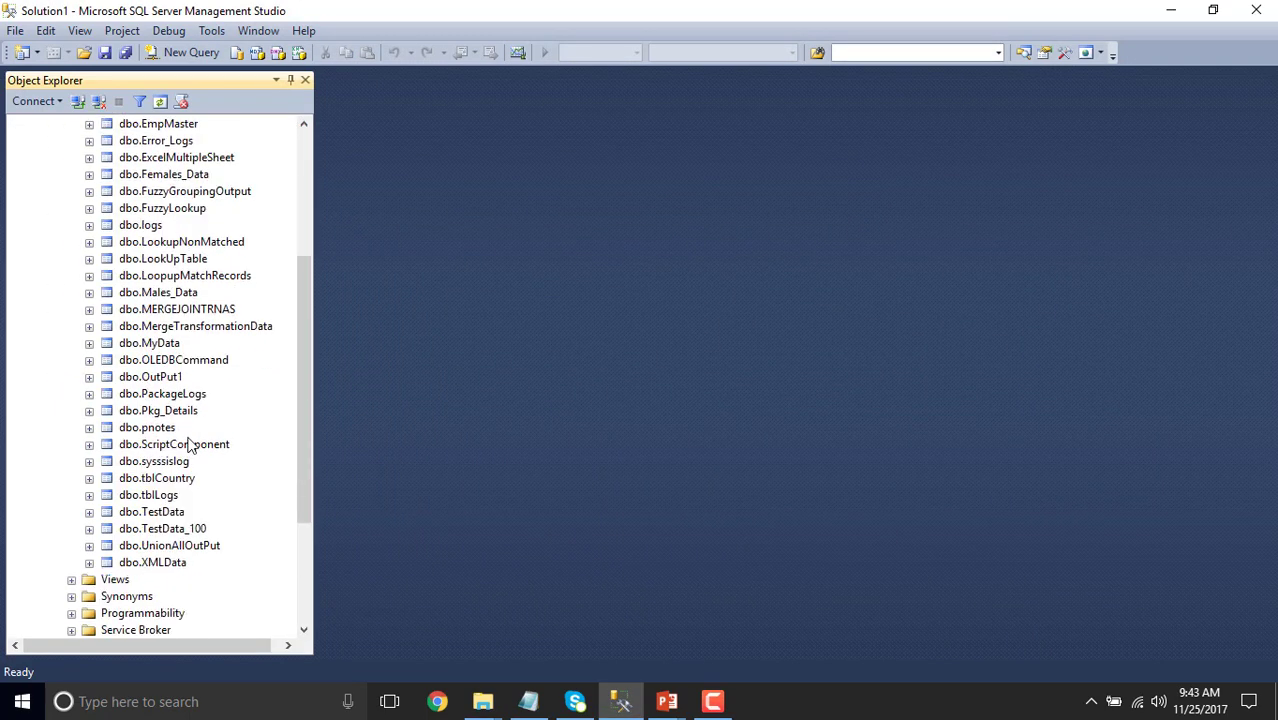
# Query the top 1000 rows of dbo.TestData_100 and examine the imported records
pyautogui.rightClick(187, 535)
pyautogui.click(285, 340)
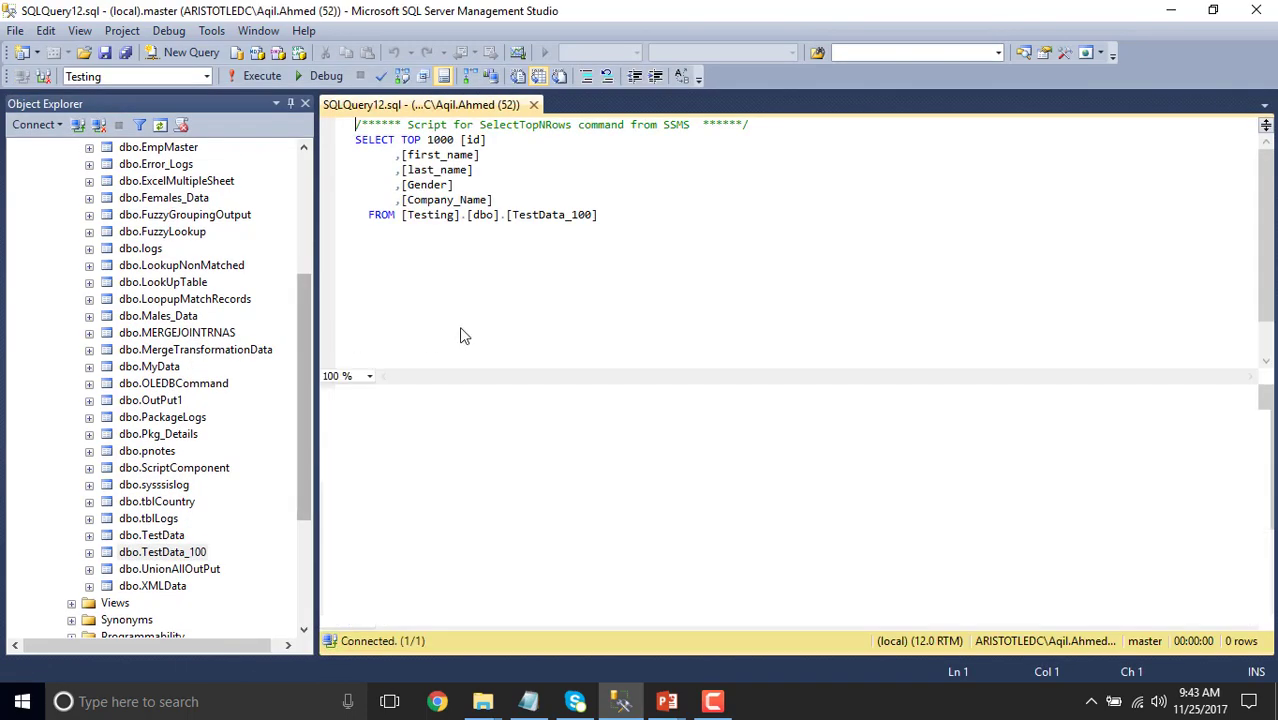
pyautogui.click(521, 508)
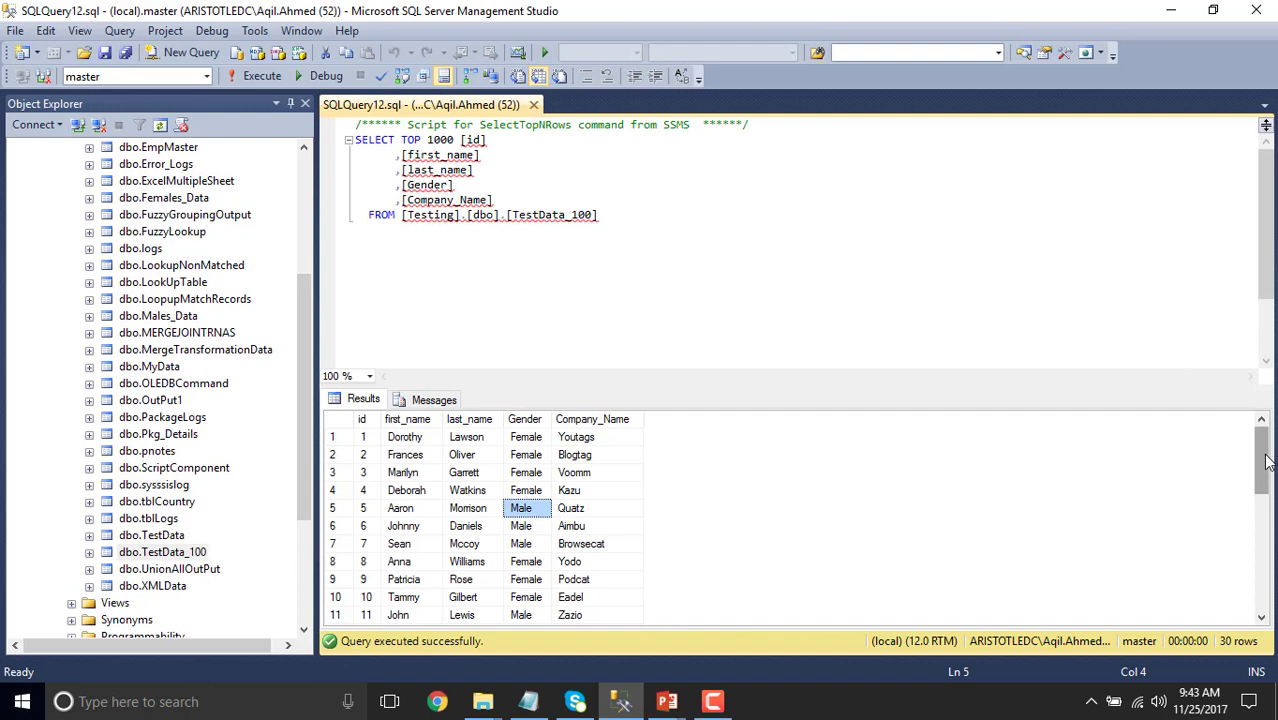
pyautogui.moveTo(1265, 455)
pyautogui.mouseDown()
pyautogui.moveTo(1266, 622)
pyautogui.moveTo(1277, 450)
pyautogui.mouseUp()
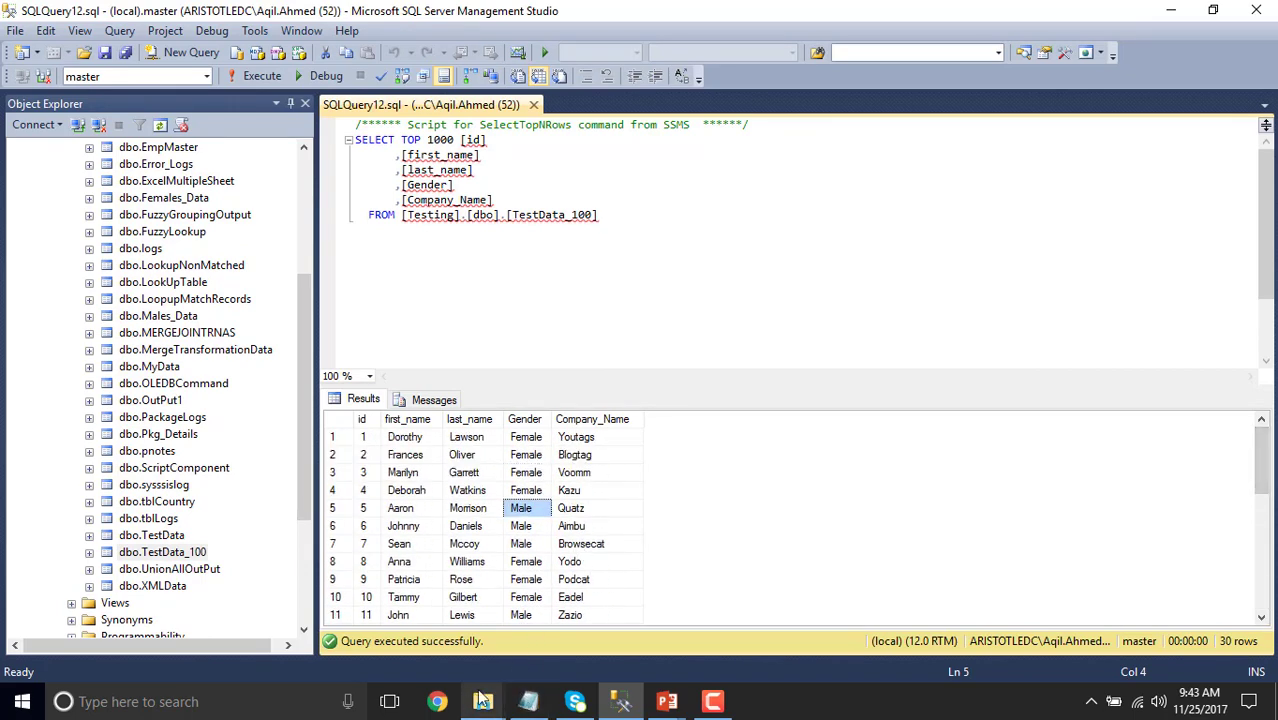
# Check the Documents folder in File Explorer for the saved LoadCSVFile.dtsx package, then return to SQL Server Management Studio
pyautogui.moveTo(474, 703)
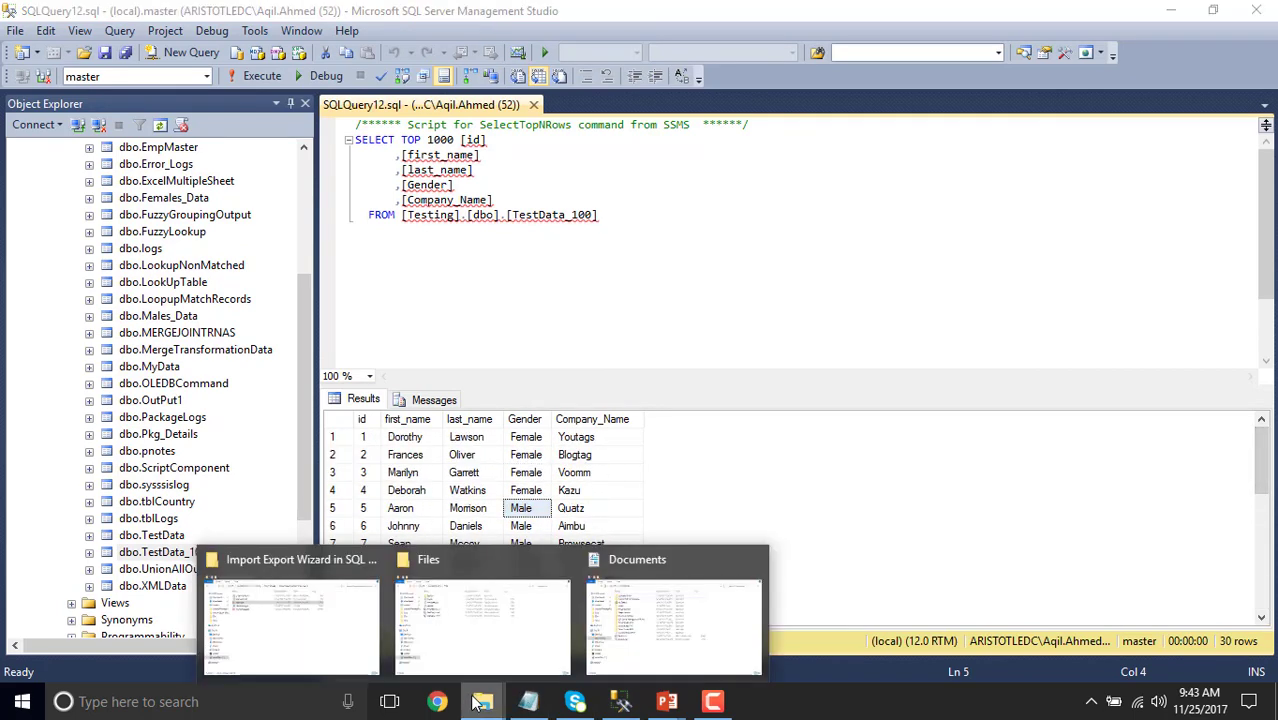
pyautogui.click(673, 604)
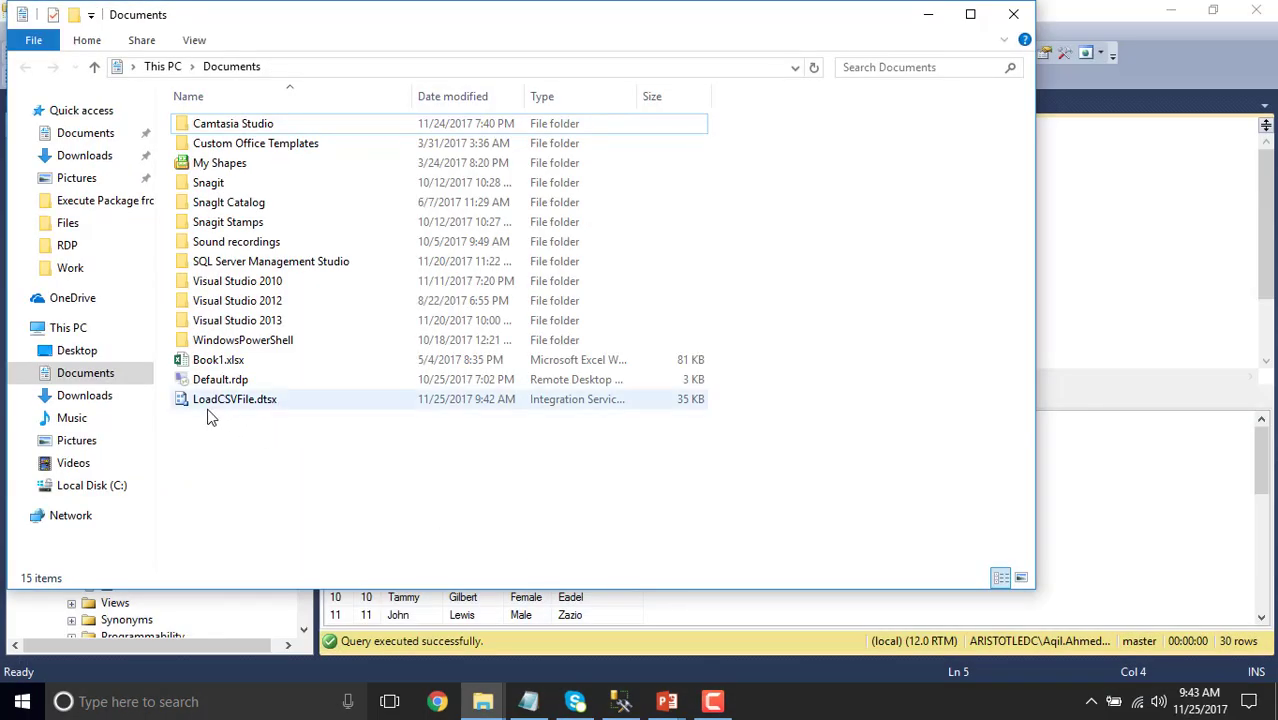
pyautogui.rightClick(231, 401)
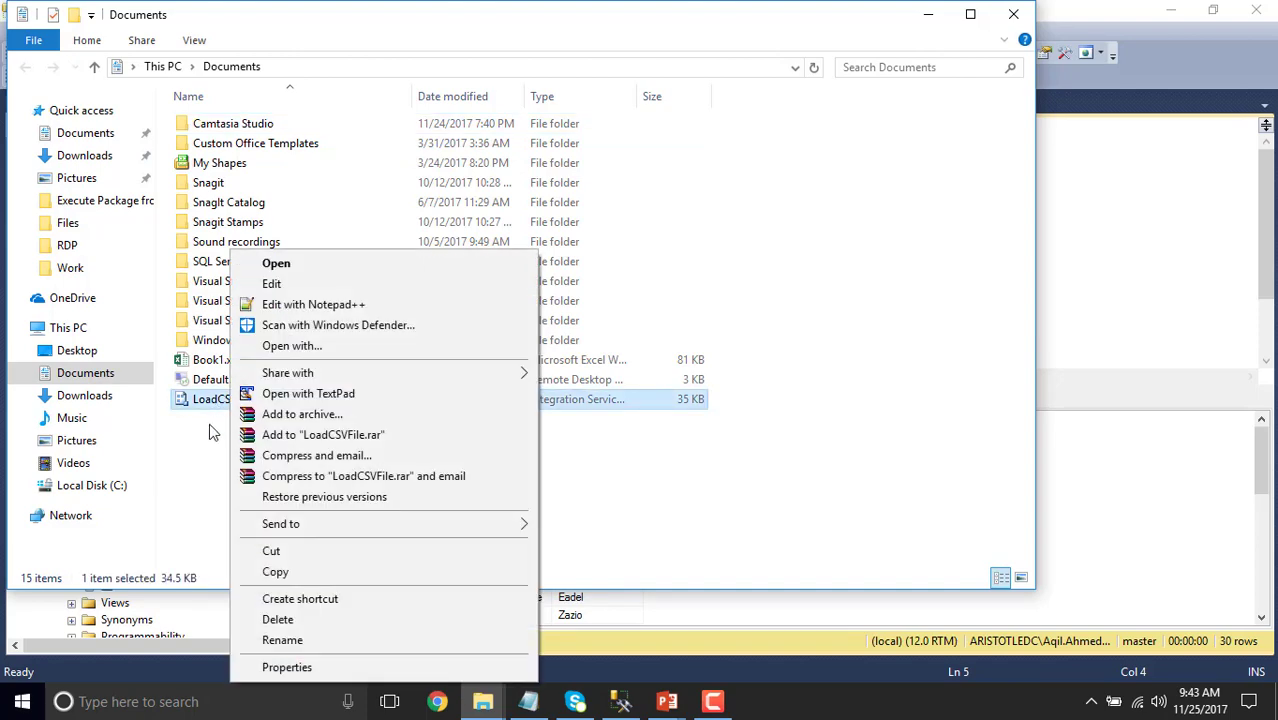
pyautogui.click(210, 433)
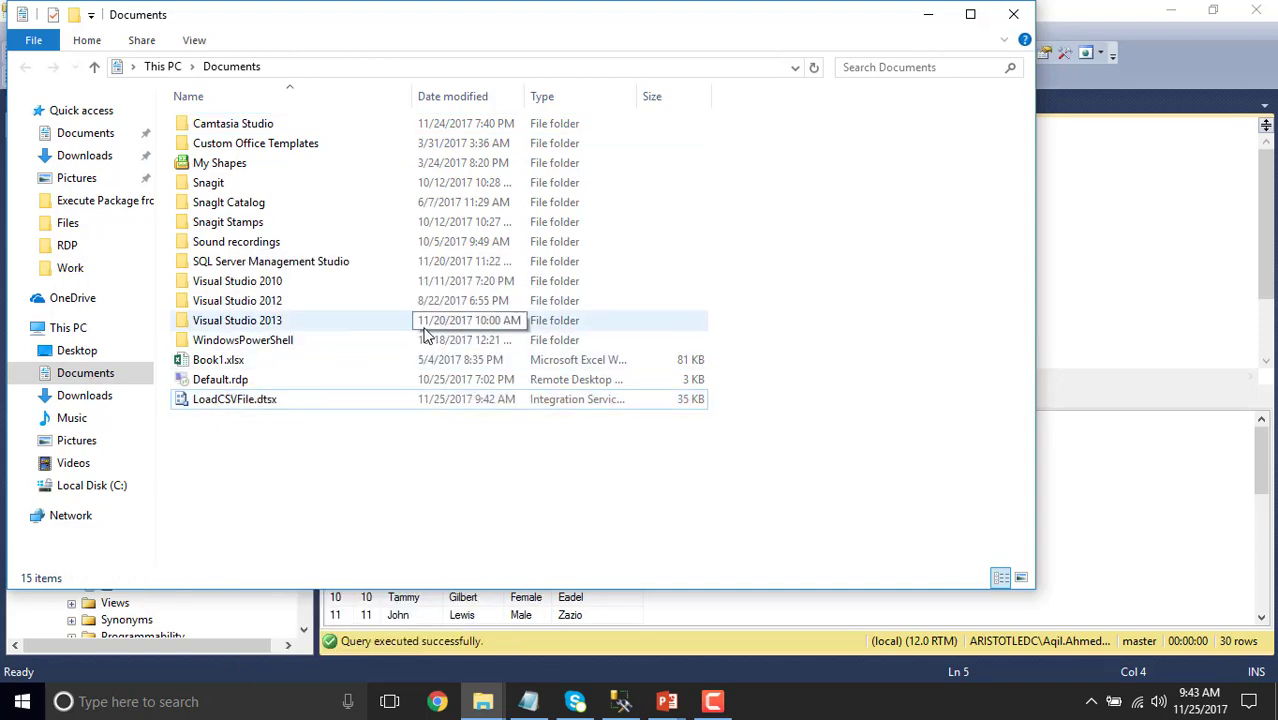
pyautogui.click(1080, 225)
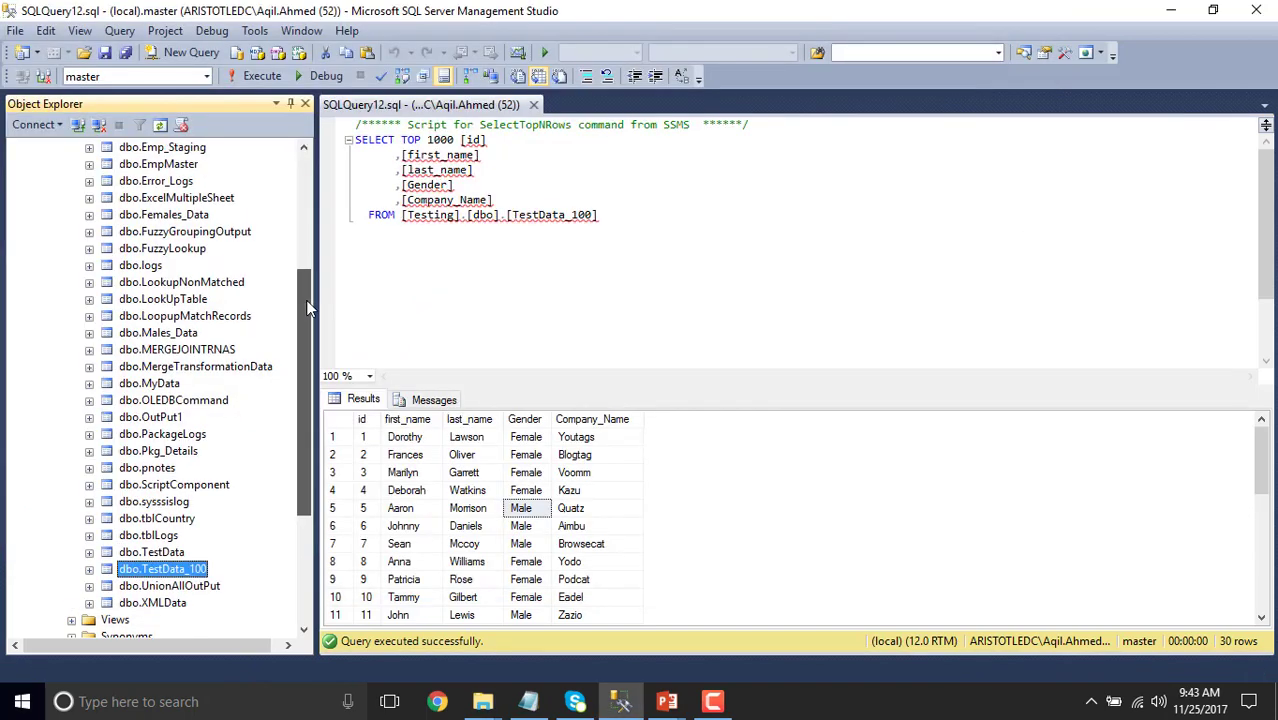
pyautogui.scroll(-1, 310, 305)
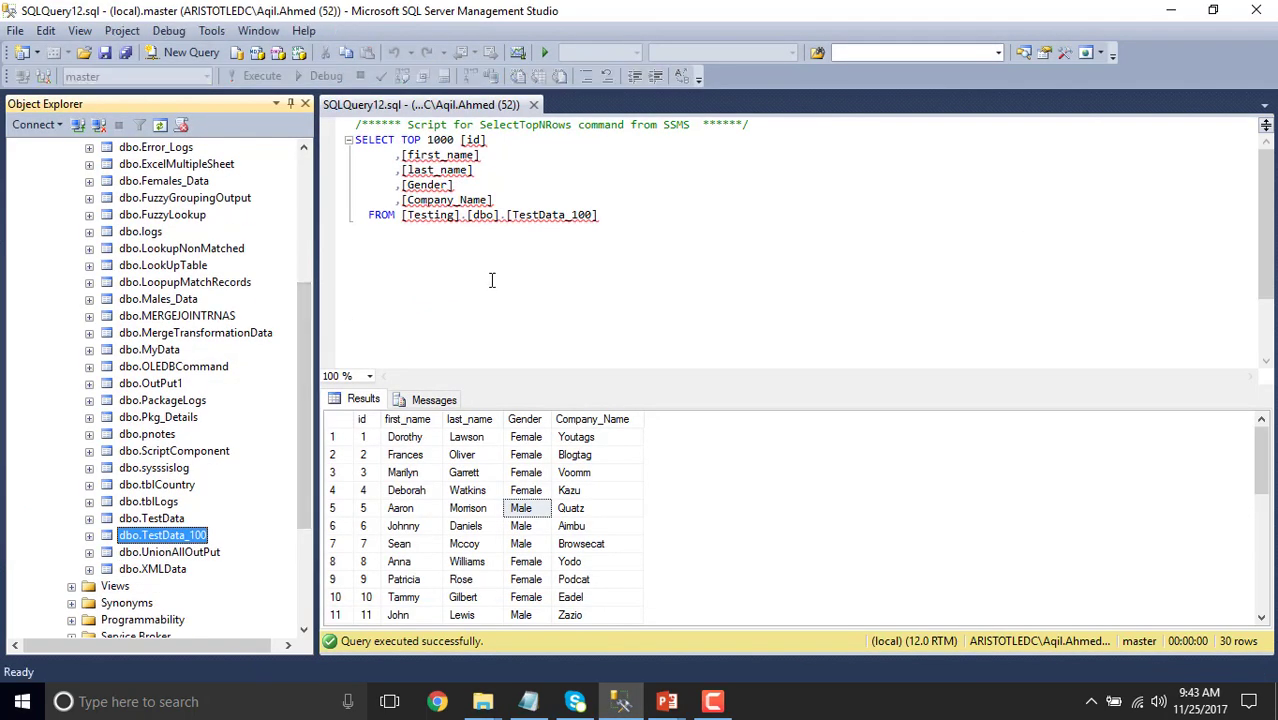